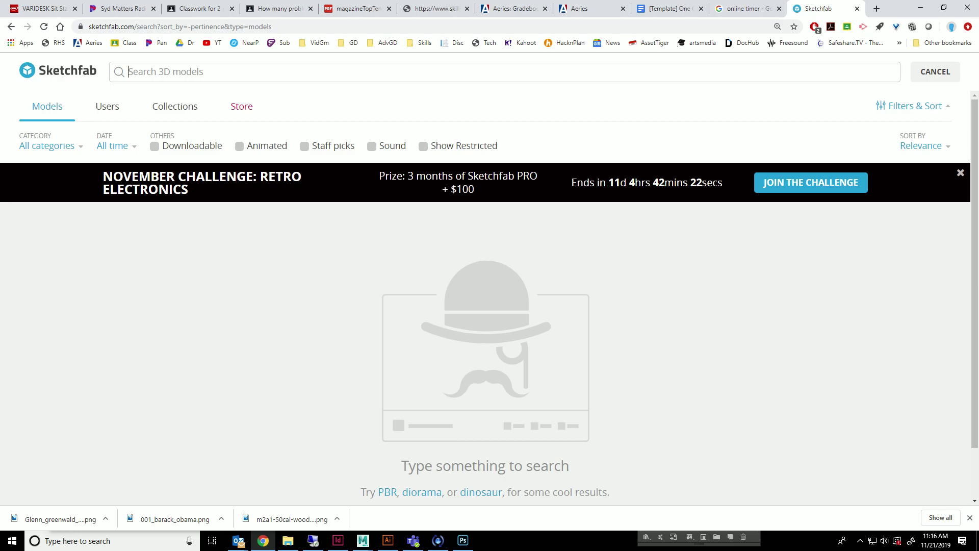
# Step: Search the 3D models for "crate" and limit the results to downloadable ones
pyautogui.press('Return')
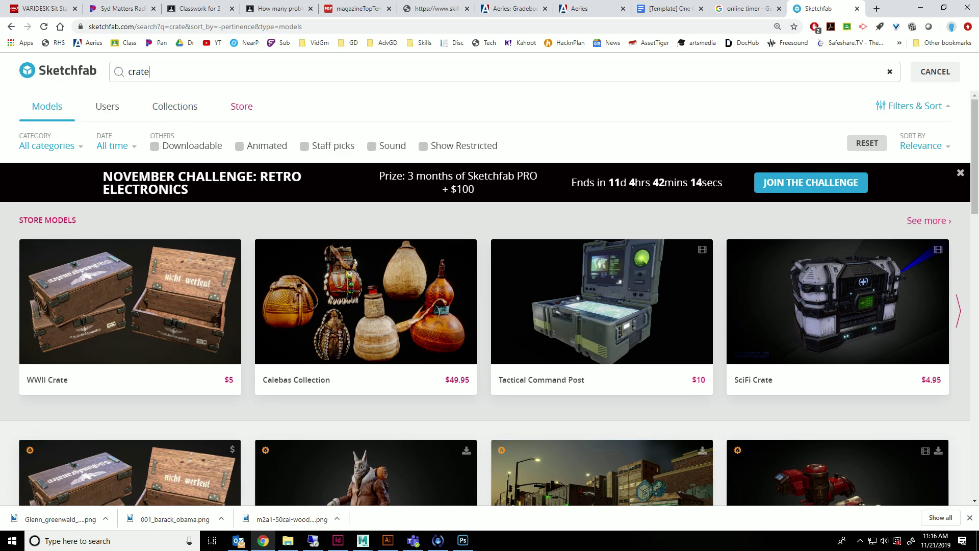
pyautogui.click(155, 146)
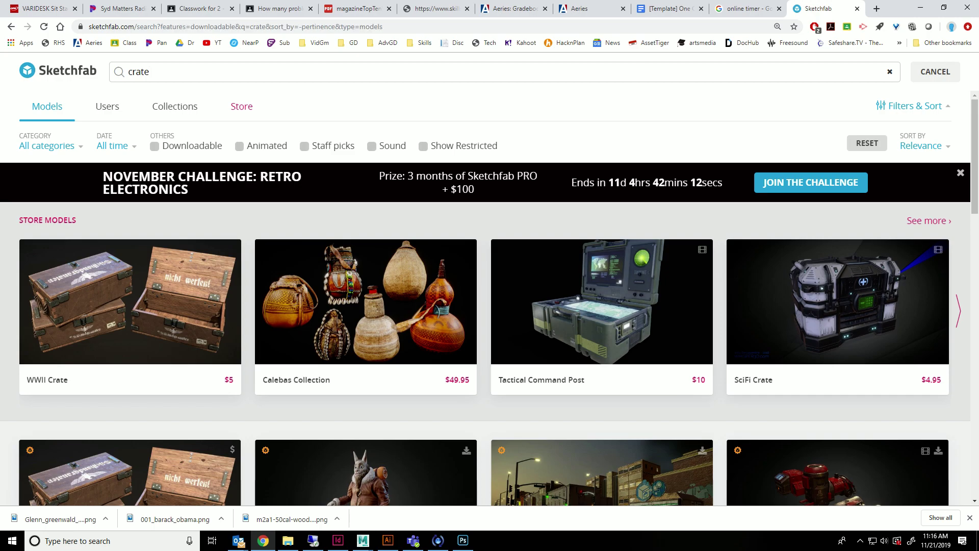
pyautogui.scroll(-1, 128, 280)
pyautogui.scroll(-3, 357, 255)
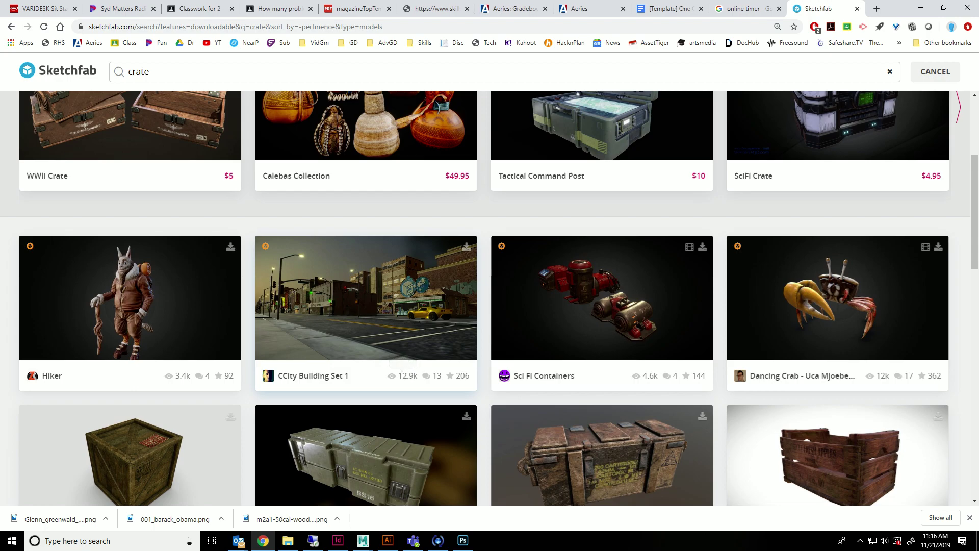
pyautogui.scroll(-2, 403, 365)
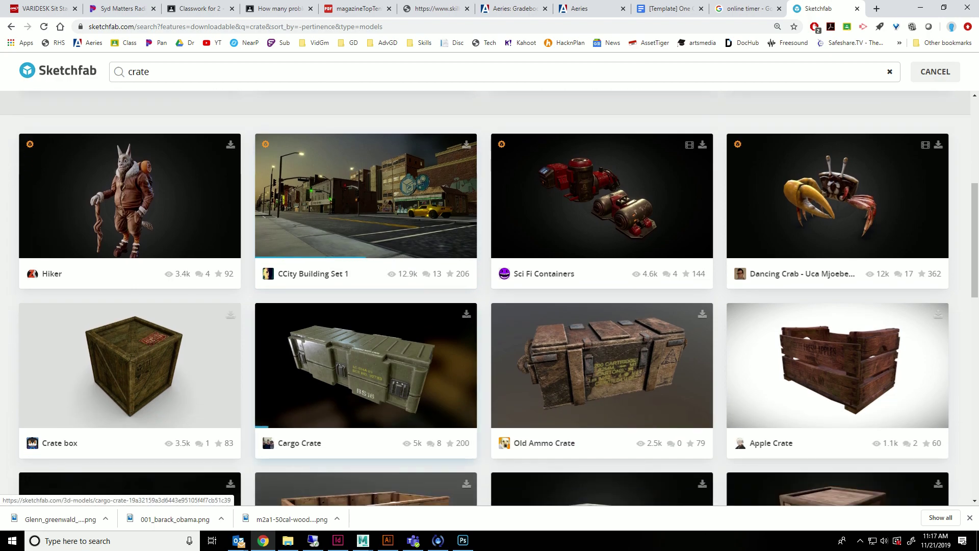
# Step: Open the Cargo Crate model and examine its triangle count and its 3D preview from another angle
pyautogui.click(403, 365)
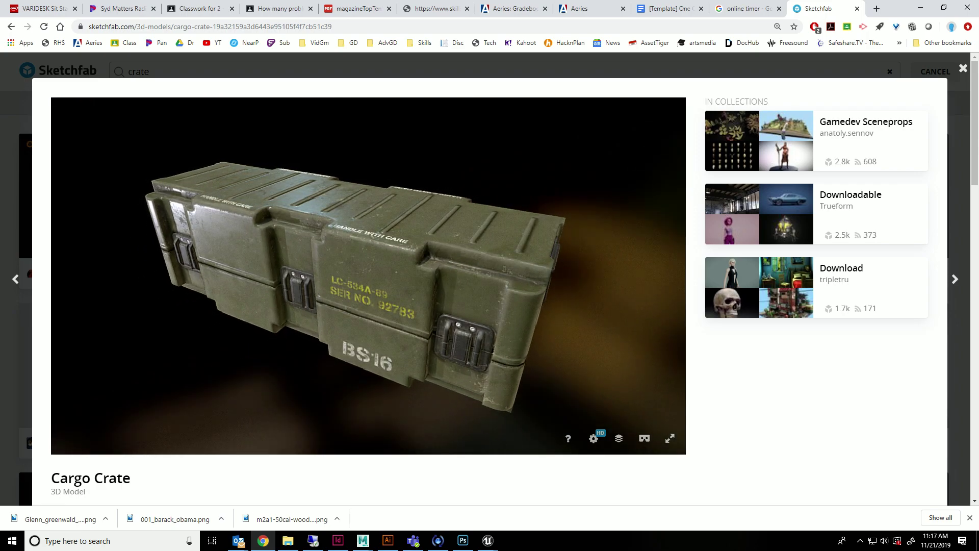
pyautogui.scroll(-2, 490, 279)
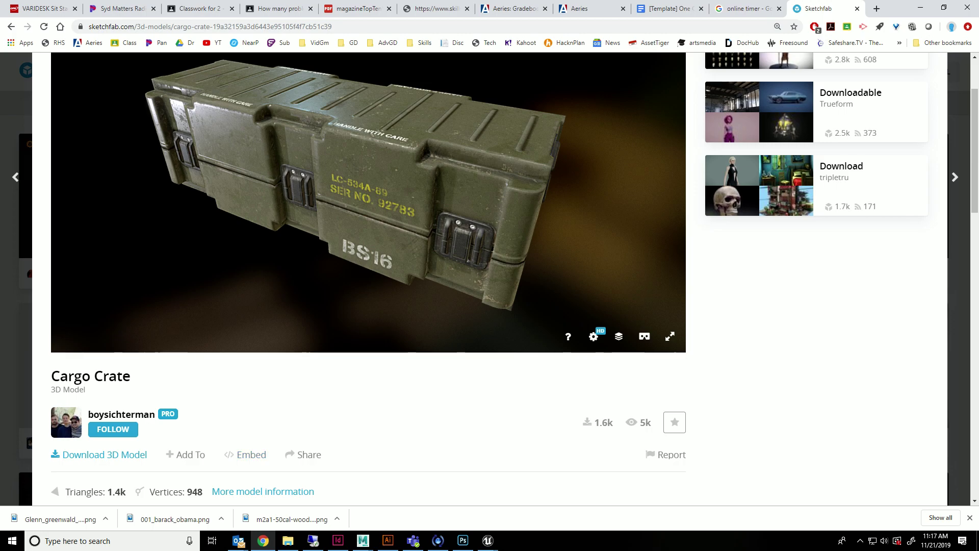
pyautogui.scroll(-1, 490, 275)
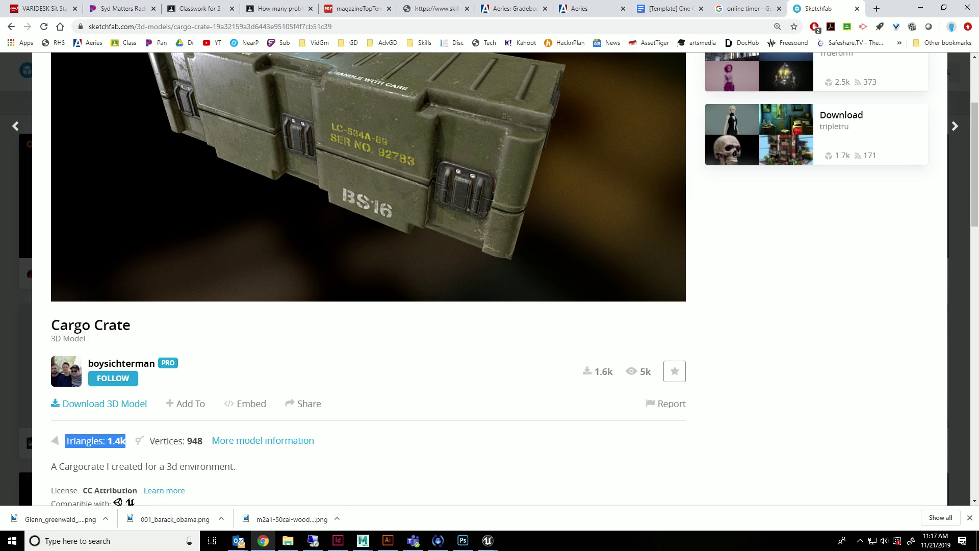
pyautogui.scroll(2, 490, 275)
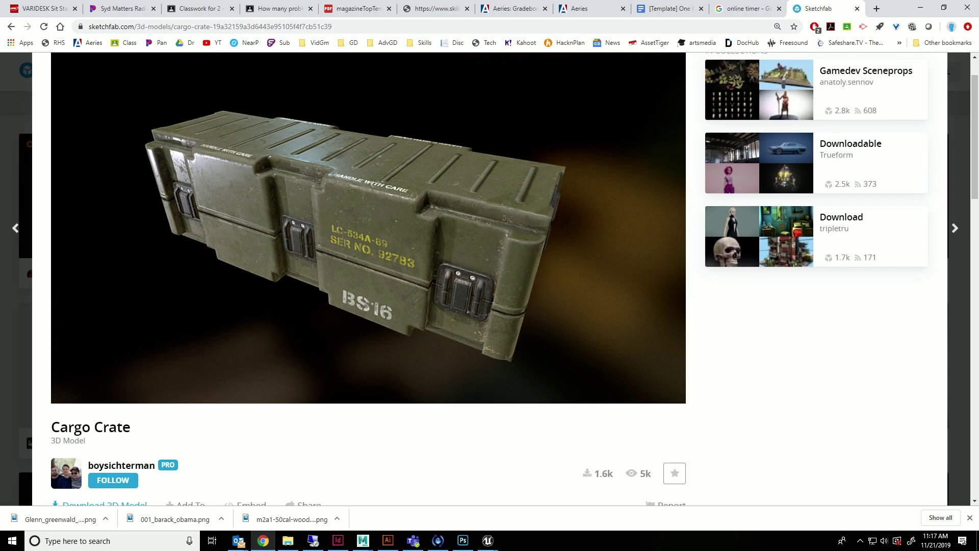
pyautogui.scroll(-2, 490, 275)
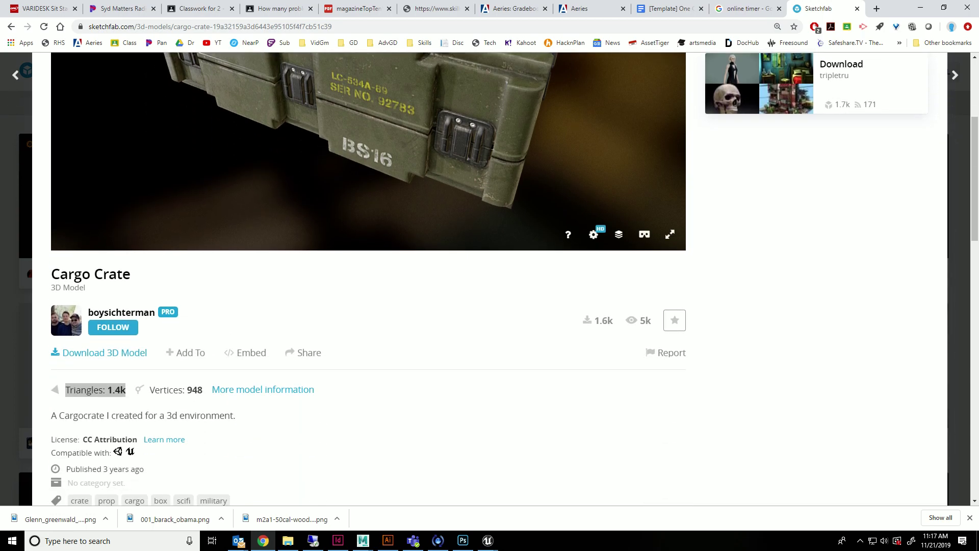
pyautogui.scroll(3, 490, 276)
pyautogui.moveTo(367, 245)
pyautogui.mouseDown()
pyautogui.moveTo(326, 347)
pyautogui.moveTo(388, 347)
pyautogui.moveTo(439, 286)
pyautogui.moveTo(500, 265)
pyautogui.moveTo(367, 214)
pyautogui.moveTo(438, 189)
pyautogui.moveTo(540, 209)
pyautogui.mouseUp()
pyautogui.moveTo(367, 215)
pyautogui.mouseDown()
pyautogui.moveTo(397, 322)
pyautogui.moveTo(469, 306)
pyautogui.moveTo(357, 245)
pyautogui.mouseUp()
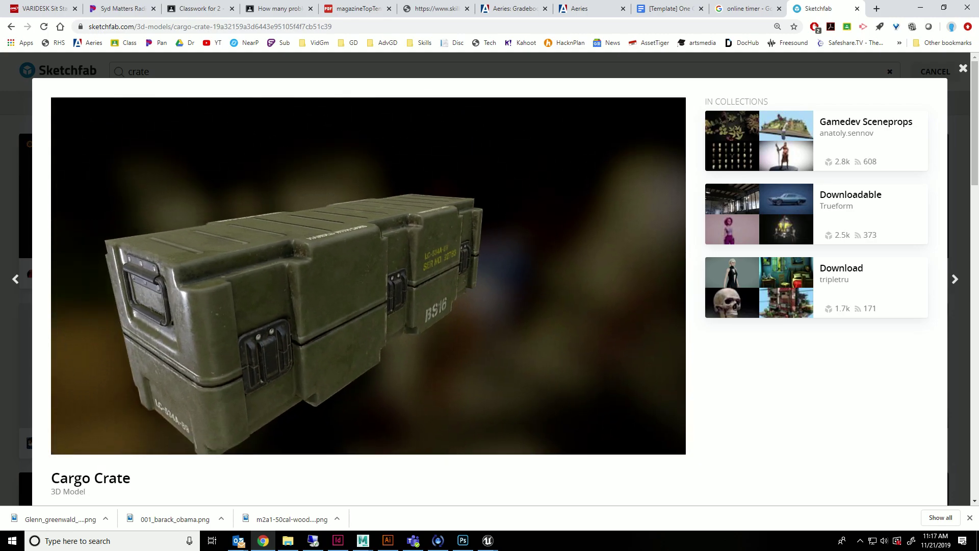
pyautogui.scroll(-3, 97, 441)
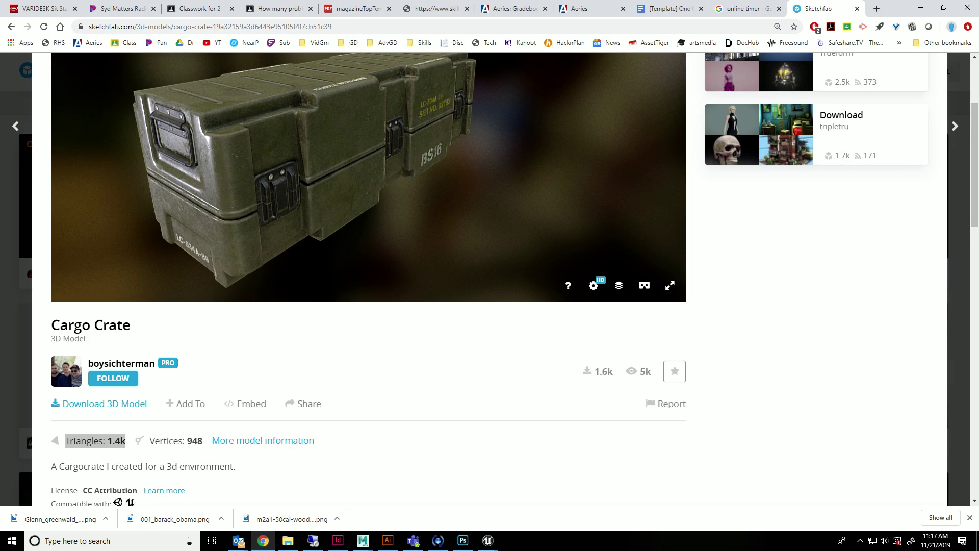
# Step: Bring up the Cargo Crate's download options and launch Maya
pyautogui.click(100, 403)
pyautogui.press('super')
pyautogui.write('ma')
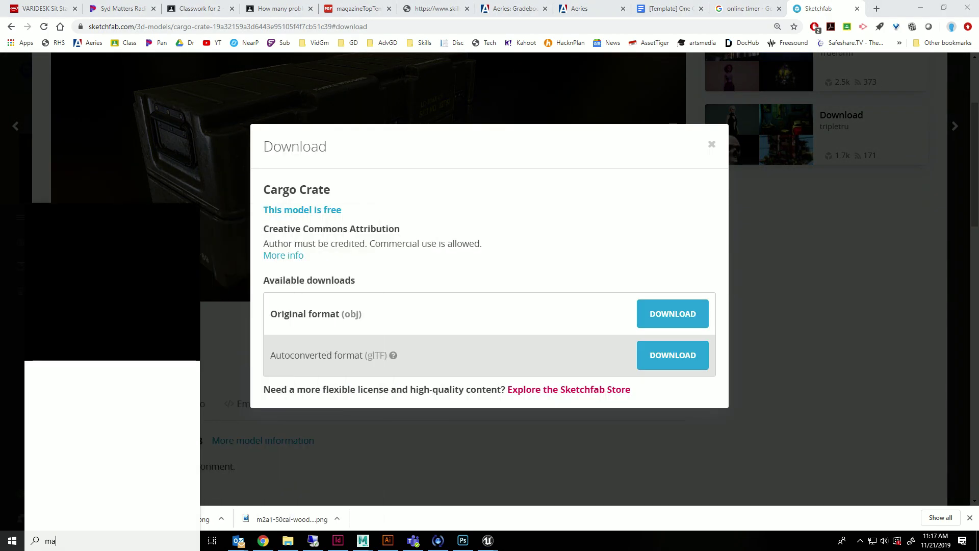
pyautogui.write('ya')
pyautogui.press('Return')
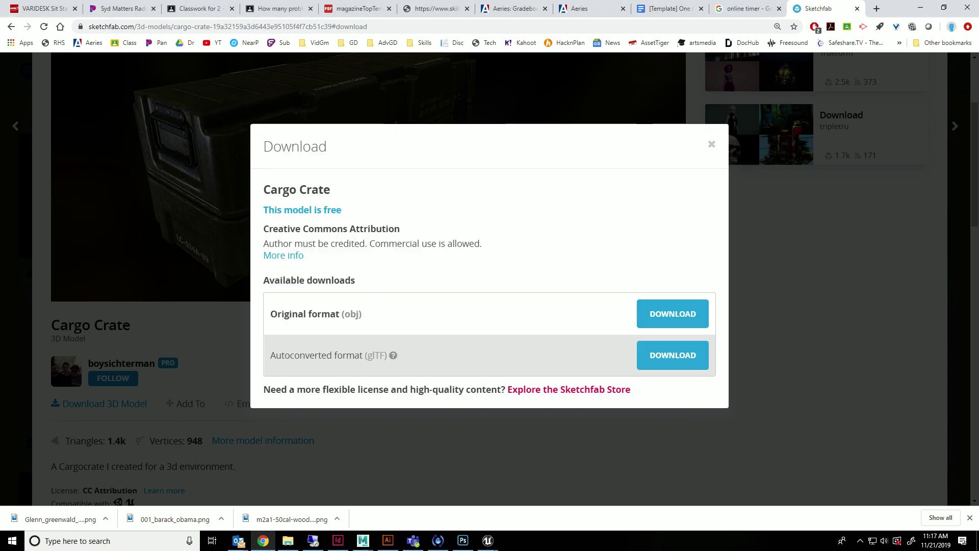
# Step: Download the Cargo Crate in its original obj format, then close its model page
pyautogui.click(673, 313)
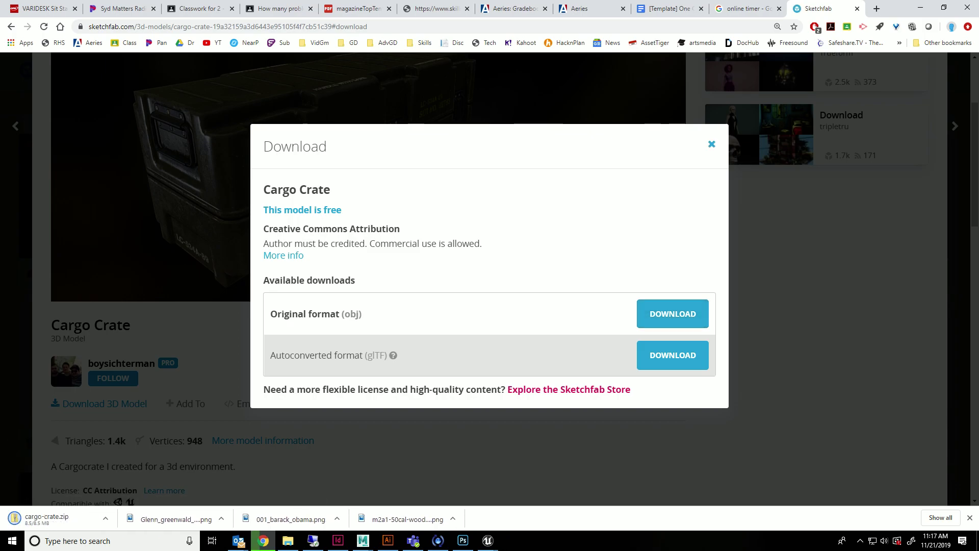
pyautogui.click(711, 144)
pyautogui.scroll(8, 612, 178)
pyautogui.scroll(3, 765, 286)
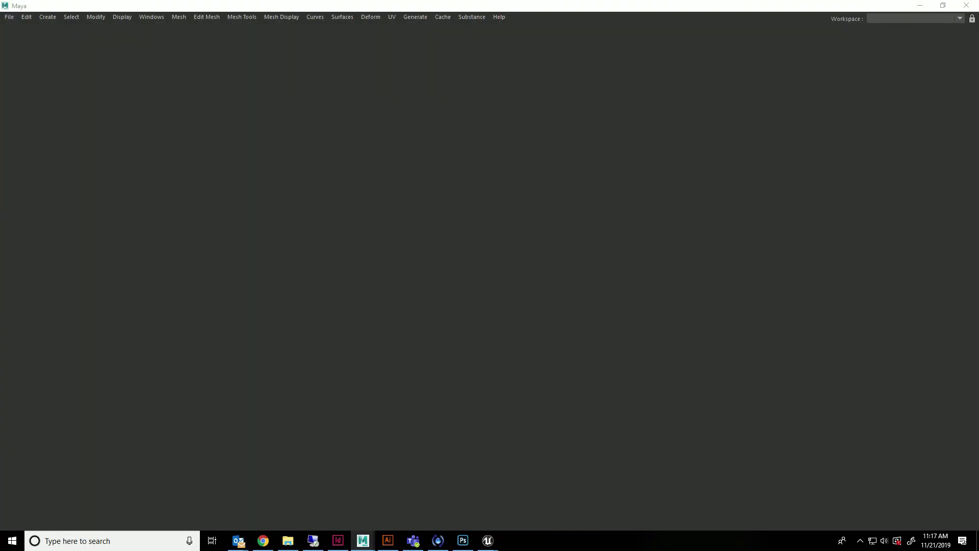
pyautogui.click(920, 6)
pyautogui.click(963, 68)
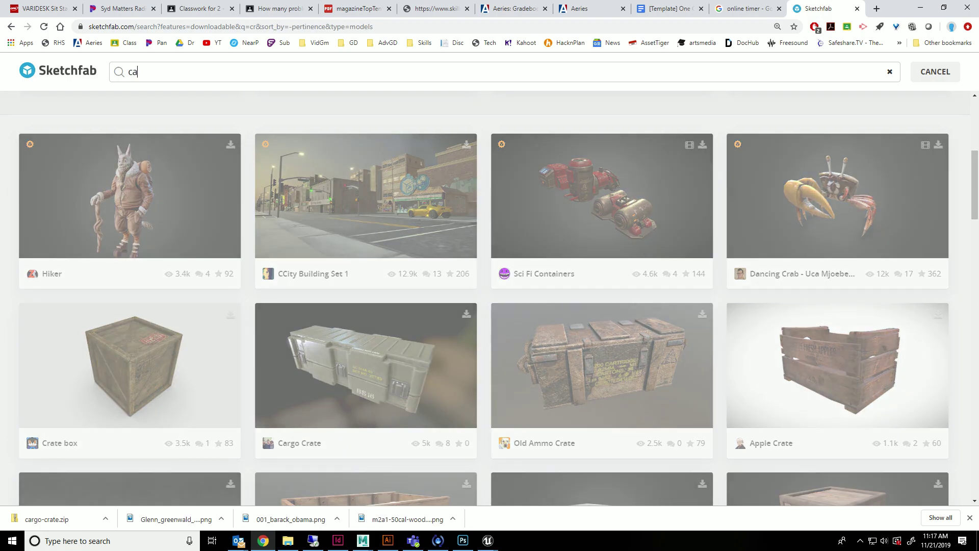
# Step: Search the downloadable models for "apple" and look through the results
pyautogui.press('BackSpace')
pyautogui.press('BackSpace')
pyautogui.write('apple')
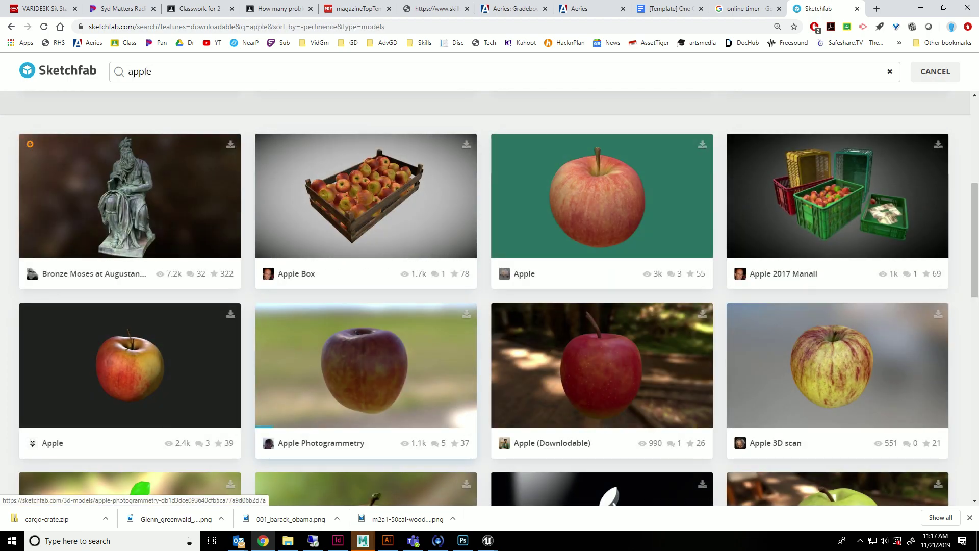
pyautogui.scroll(-7, 602, 368)
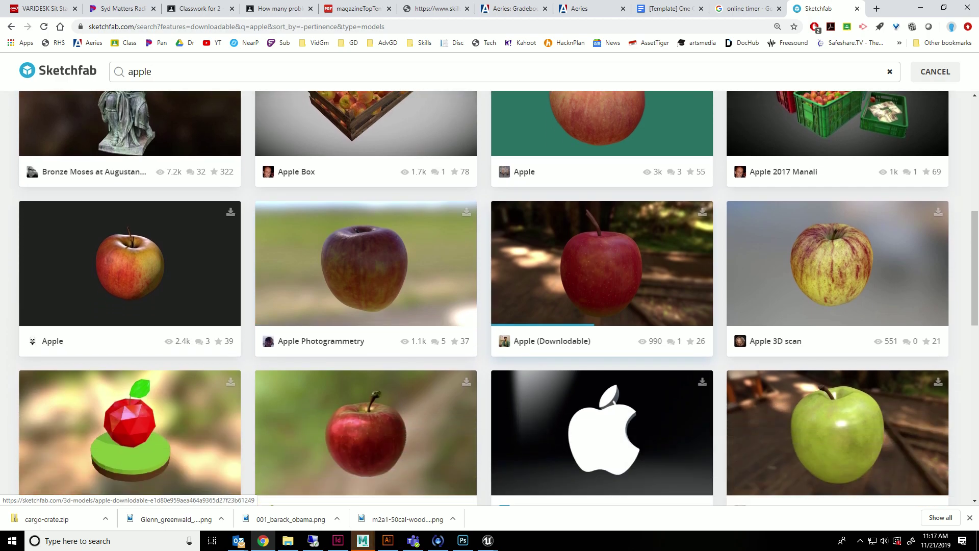
pyautogui.scroll(-10, 602, 368)
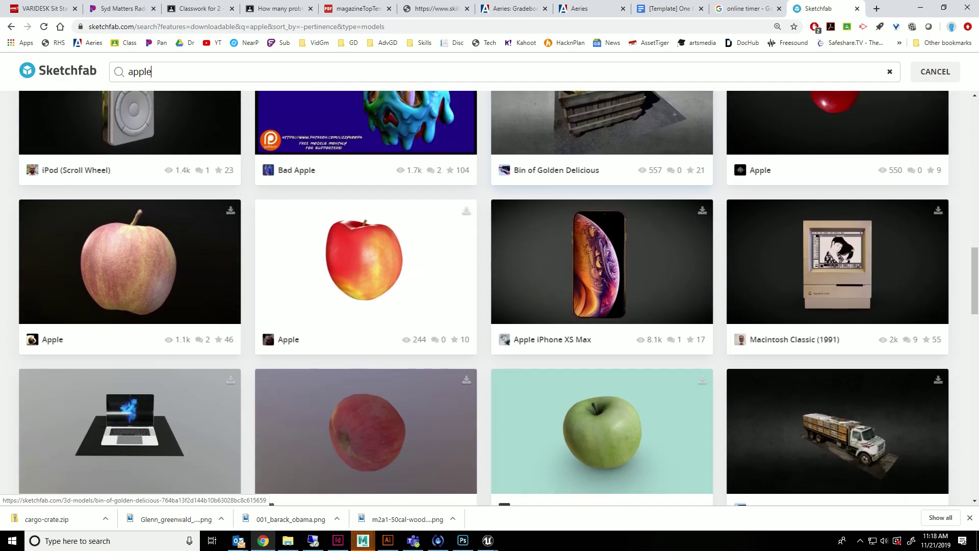
pyautogui.scroll(-10, 602, 367)
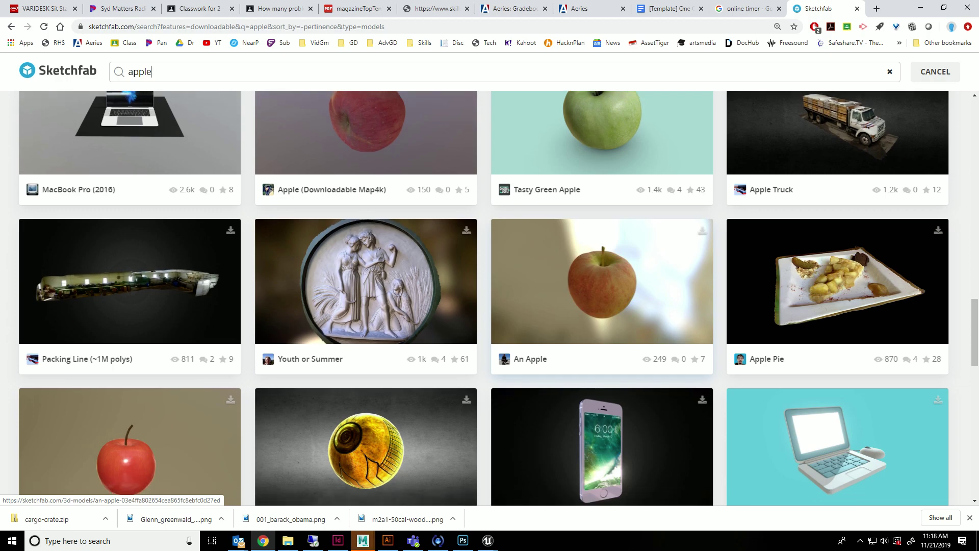
pyautogui.scroll(-1, 602, 204)
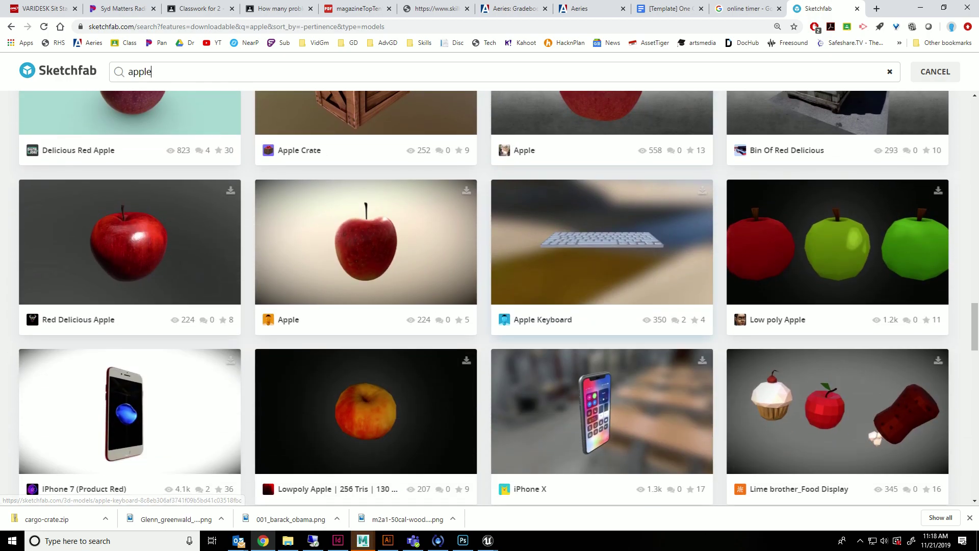
pyautogui.scroll(-2, 602, 285)
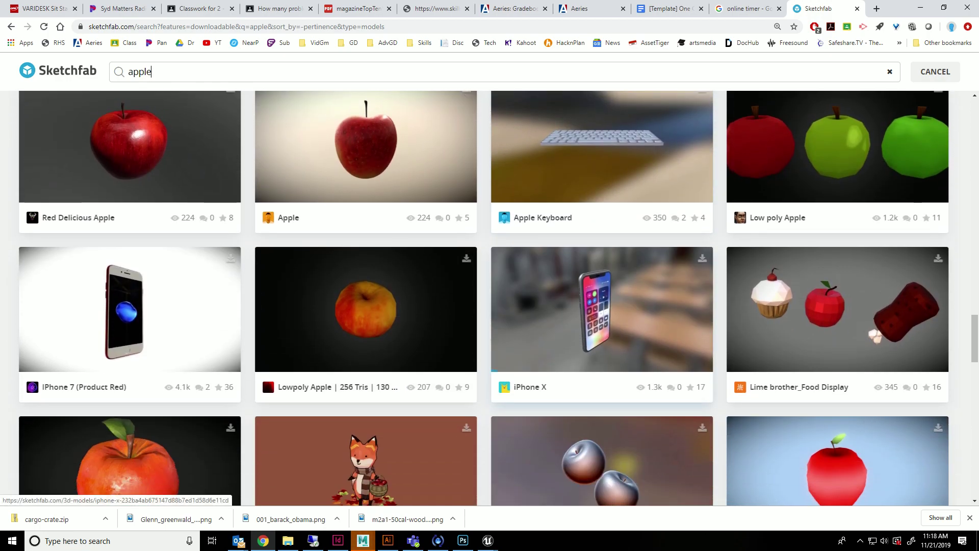
pyautogui.scroll(15, 602, 306)
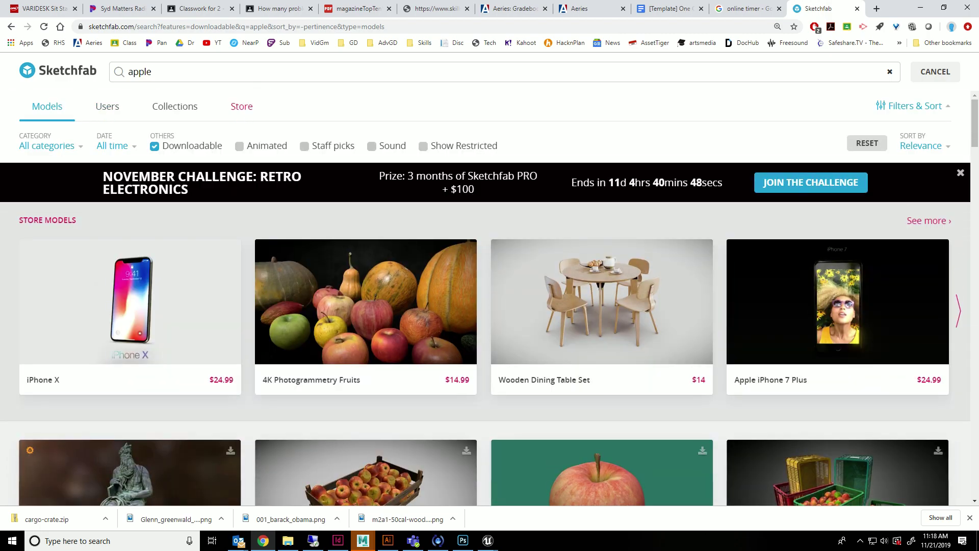
# Step: Go to the account's own profile and open its Apple model
pyautogui.click(58, 71)
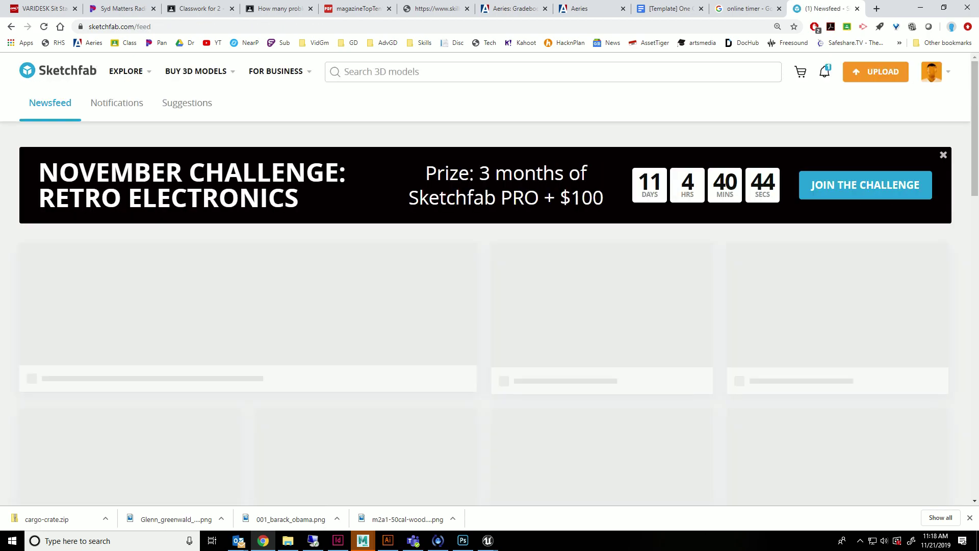
pyautogui.moveTo(931, 71)
pyautogui.click(840, 103)
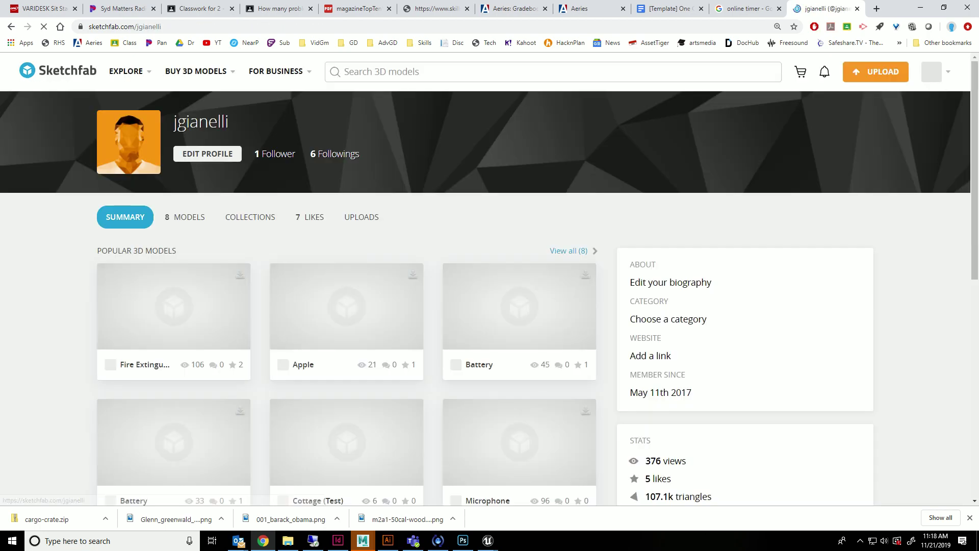
pyautogui.click(279, 270)
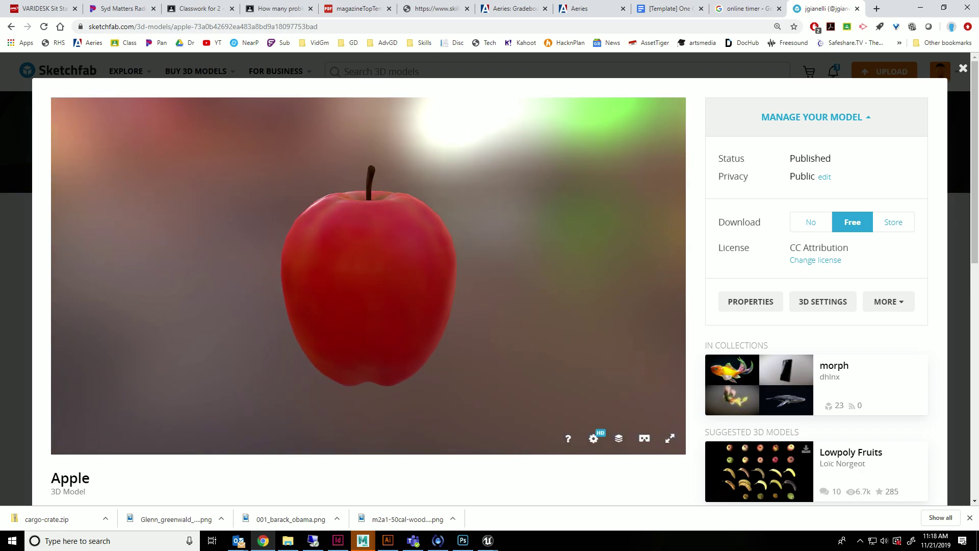
# Step: Download the Apple model in its original dae format
pyautogui.scroll(-7, 490, 275)
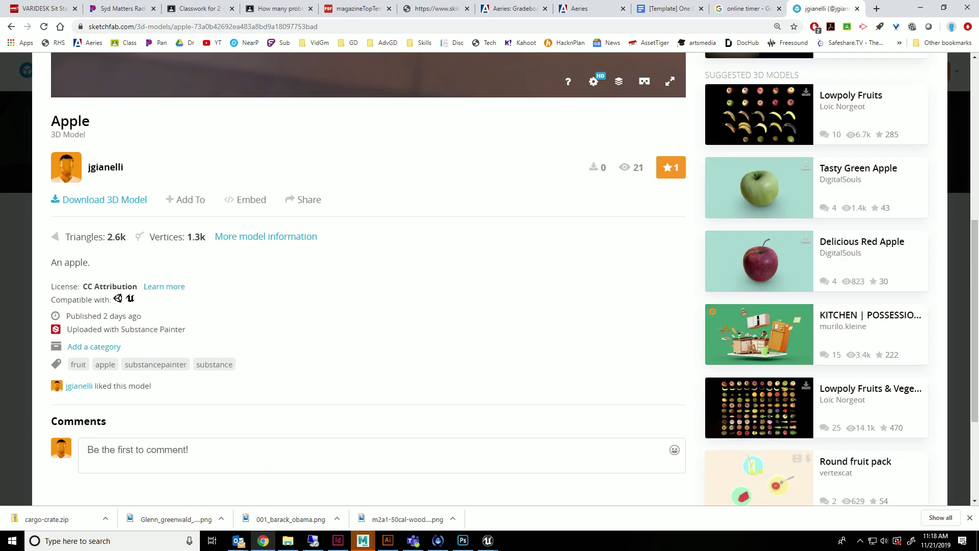
pyautogui.click(99, 199)
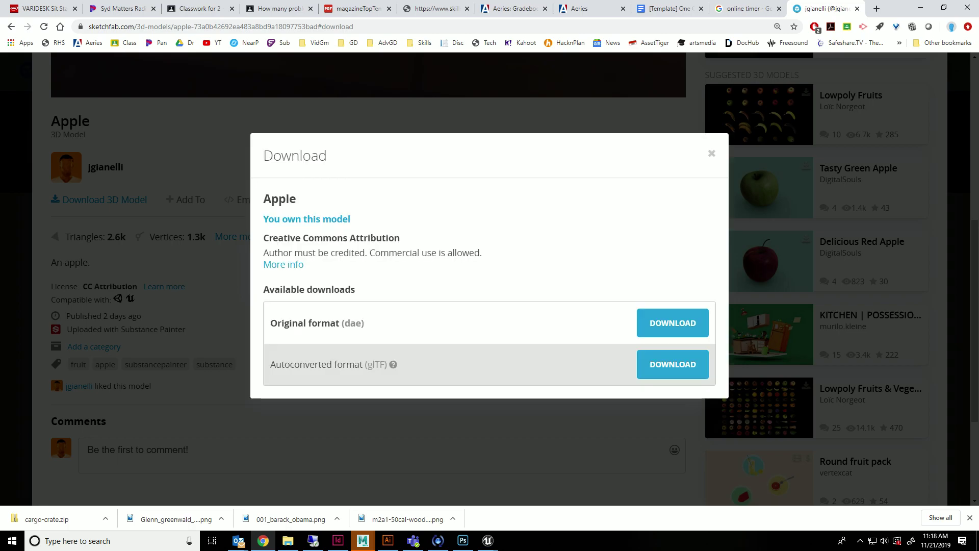
pyautogui.click(673, 323)
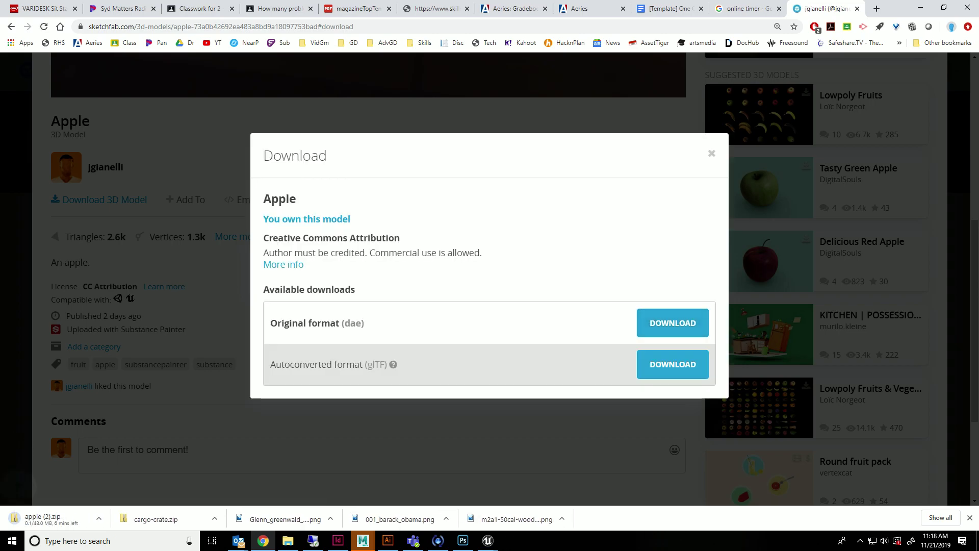
# Step: Locate the cargo-crate archive in the Downloads folder and extract it there
pyautogui.click(176, 520)
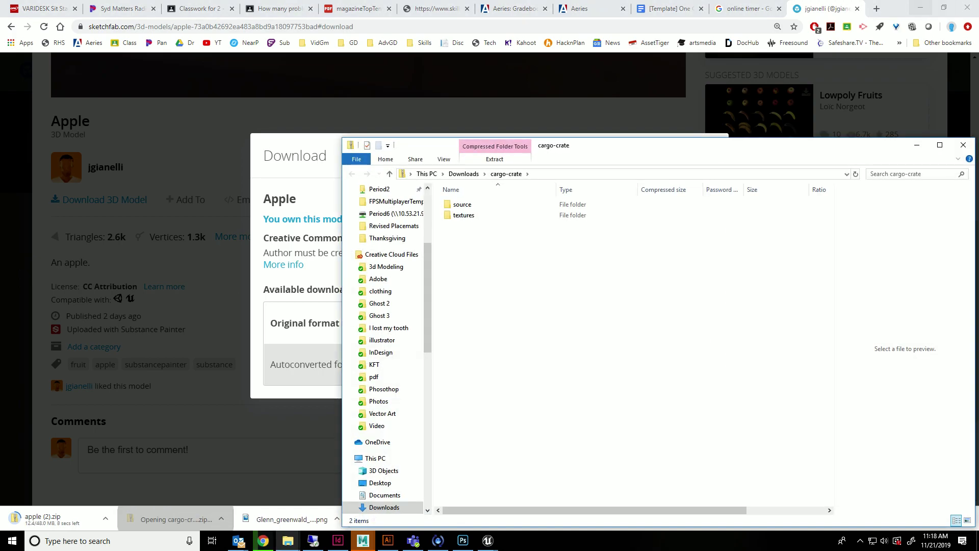
pyautogui.click(464, 174)
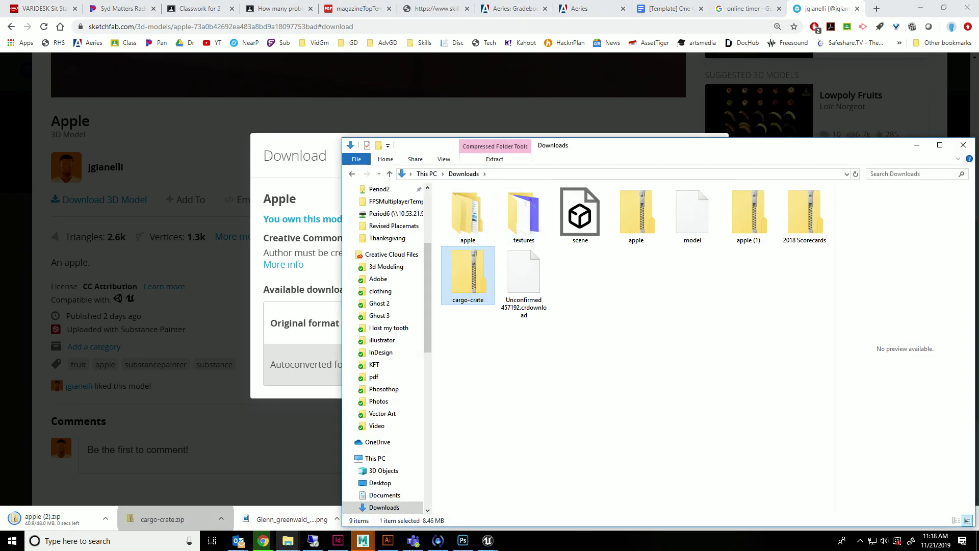
pyautogui.rightClick(479, 271)
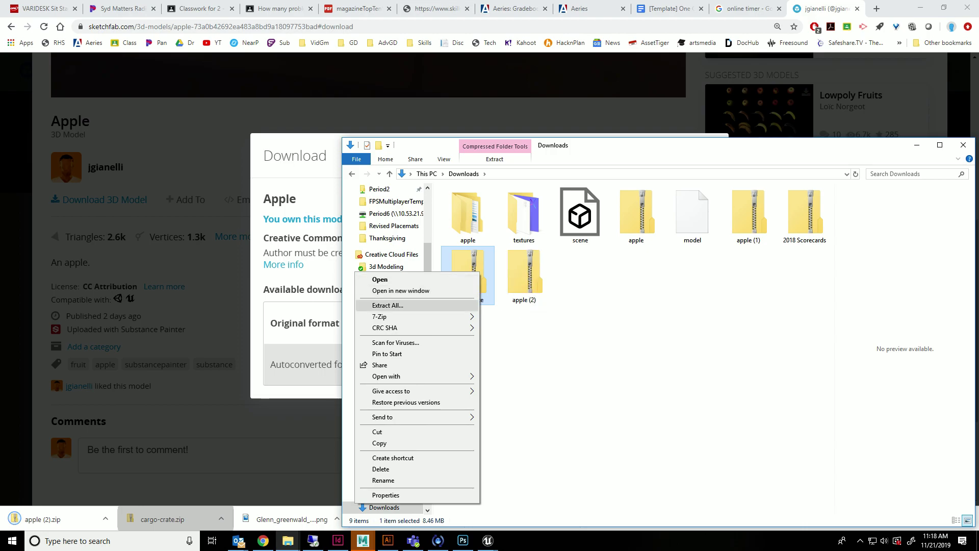
pyautogui.click(388, 305)
pyautogui.click(581, 368)
# Step: Extract the apple (2) archive and open the extracted cargo-crate folder
pyautogui.rightClick(530, 261)
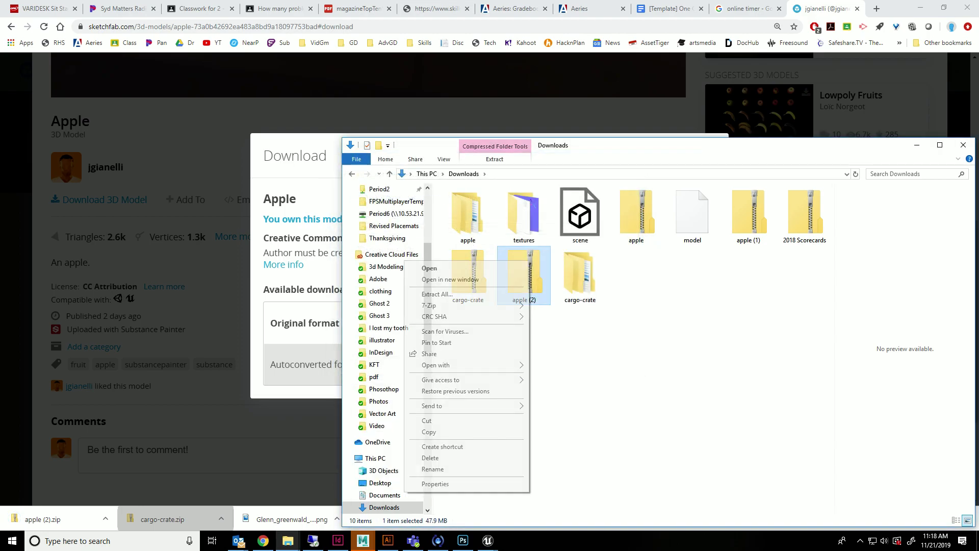
pyautogui.click(437, 294)
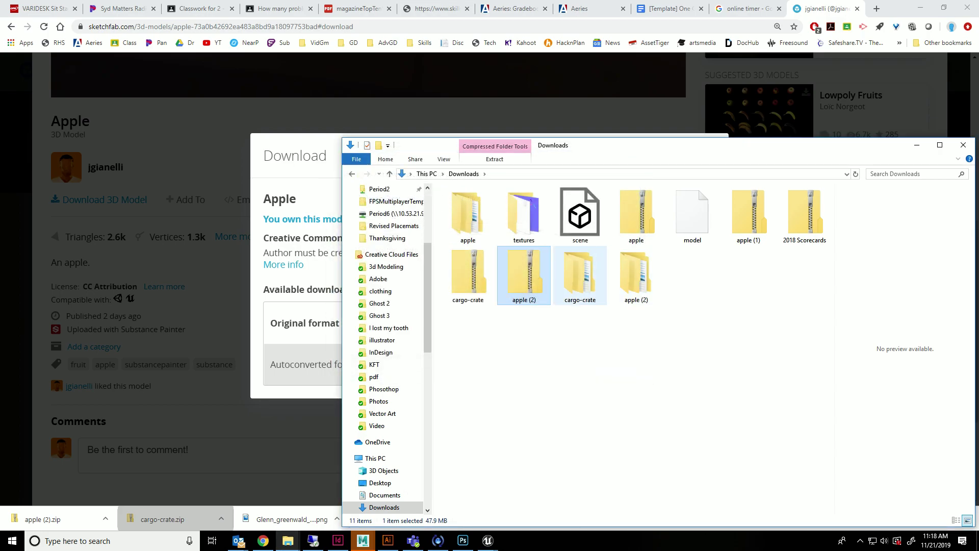
pyautogui.doubleClick(580, 273)
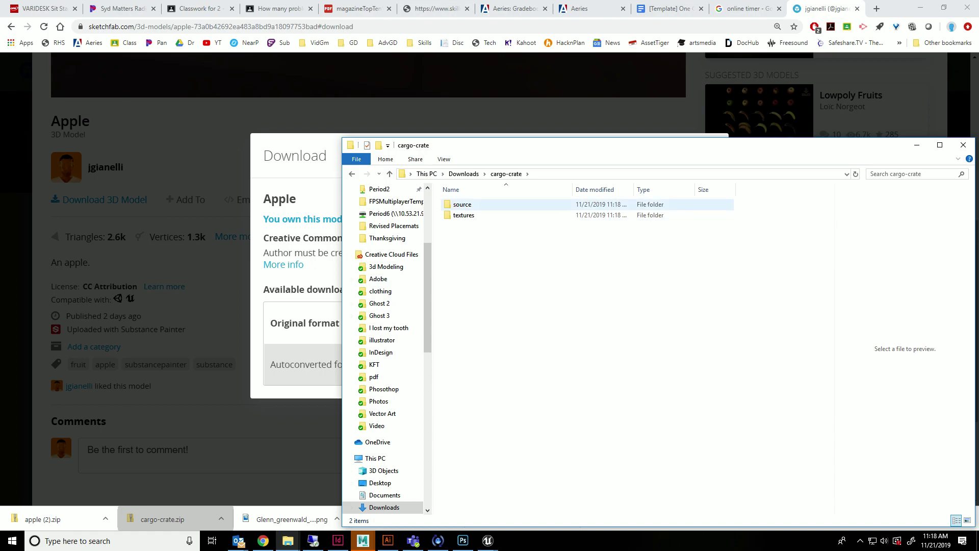
# Step: Look through the cargo-crate source and textures folders and return to the Downloads folder
pyautogui.doubleClick(462, 205)
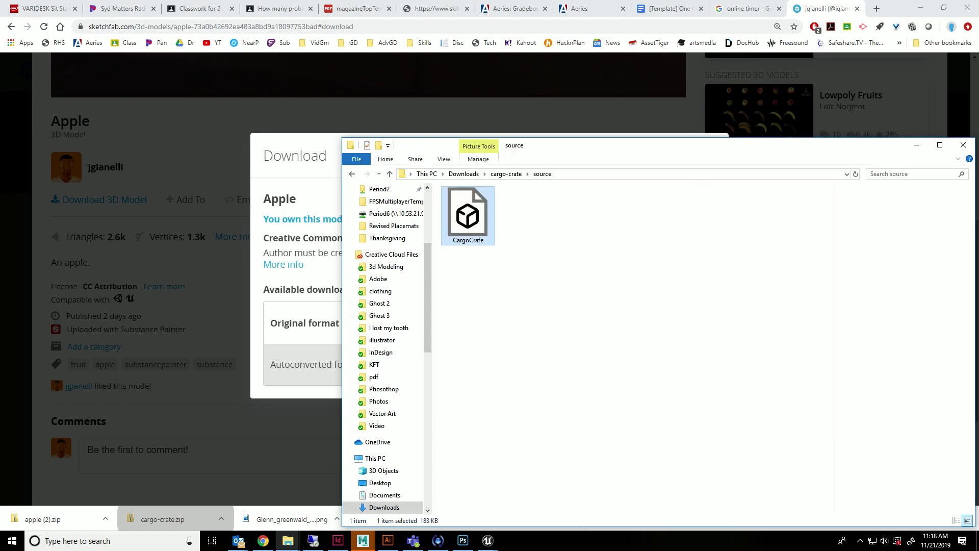
pyautogui.hotkey('alt', 'Left')
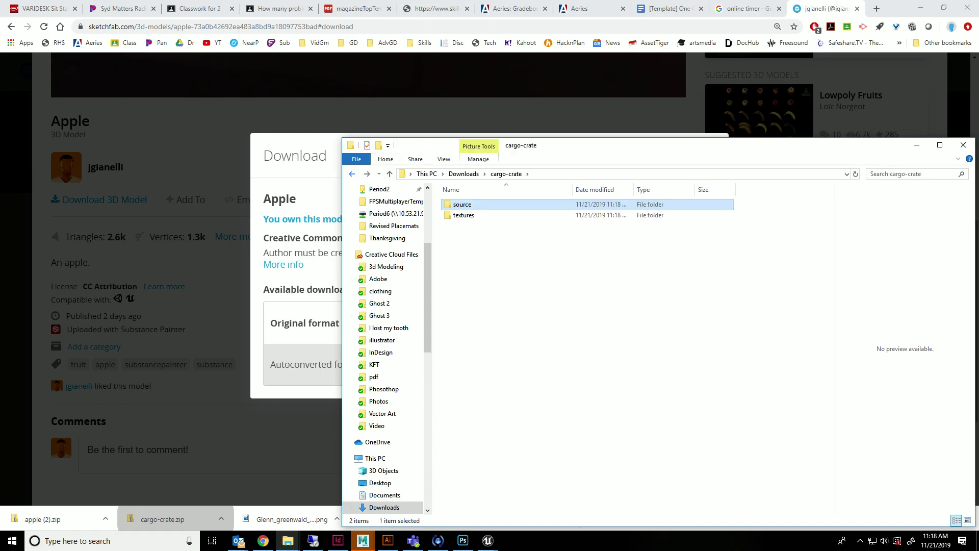
pyautogui.doubleClick(462, 213)
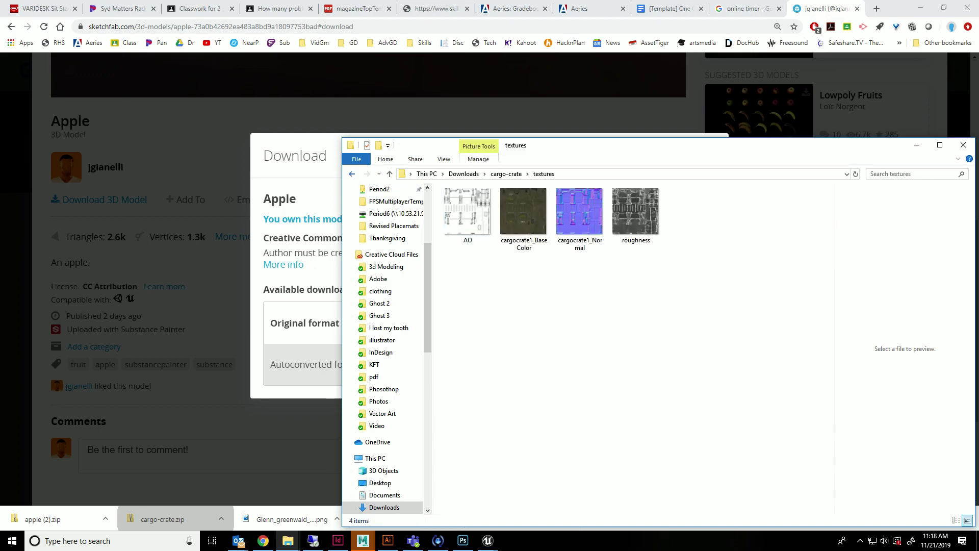
pyautogui.hotkey('alt', 'Up')
pyautogui.hotkey('alt', 'Up')
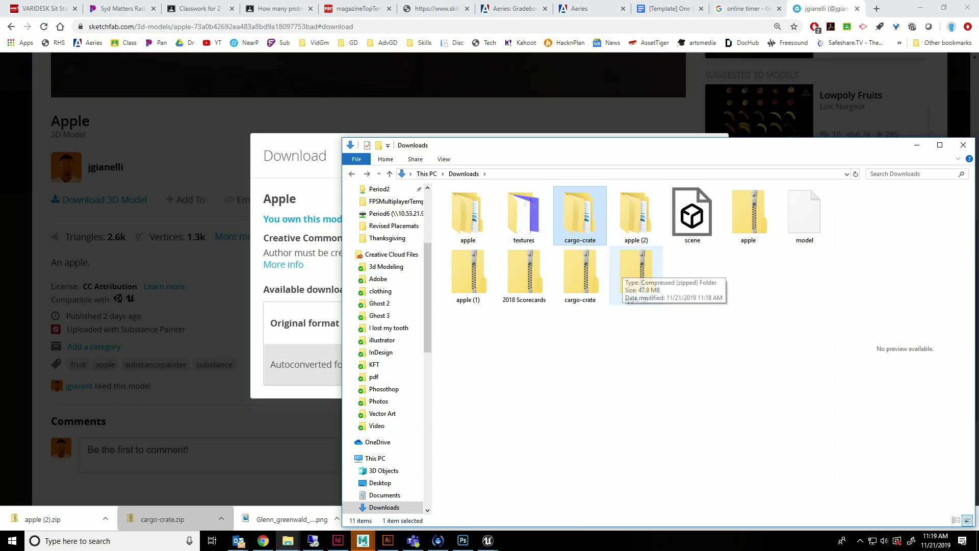
# Step: Extract the model archive from the apple (2) source folder and open the extracted inner model folder
pyautogui.doubleClick(636, 209)
pyautogui.doubleClick(463, 205)
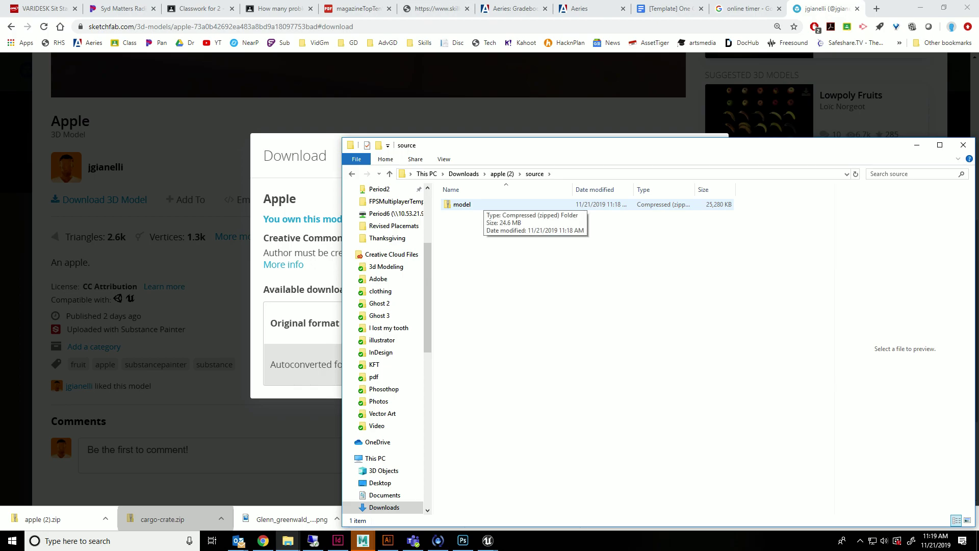
pyautogui.rightClick(451, 205)
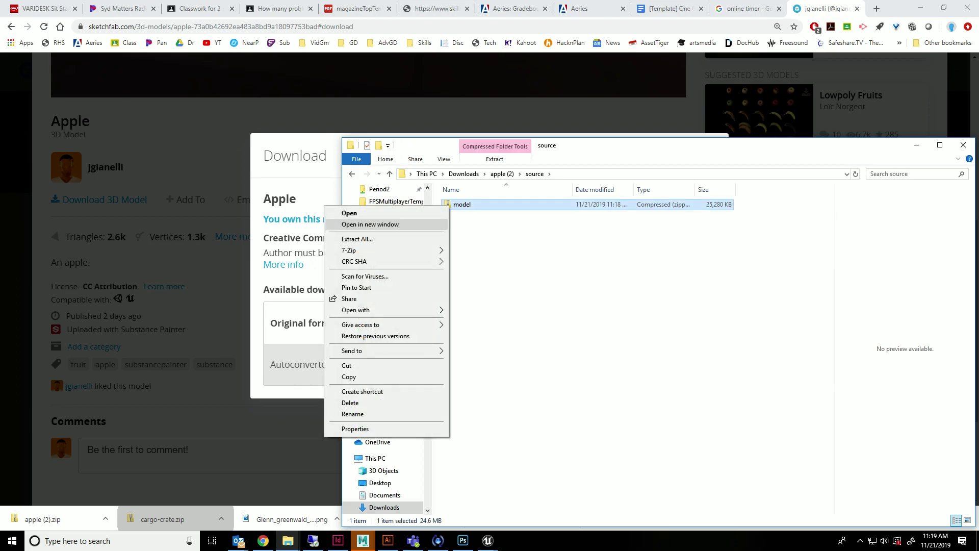
pyautogui.click(438, 239)
pyautogui.press('Return')
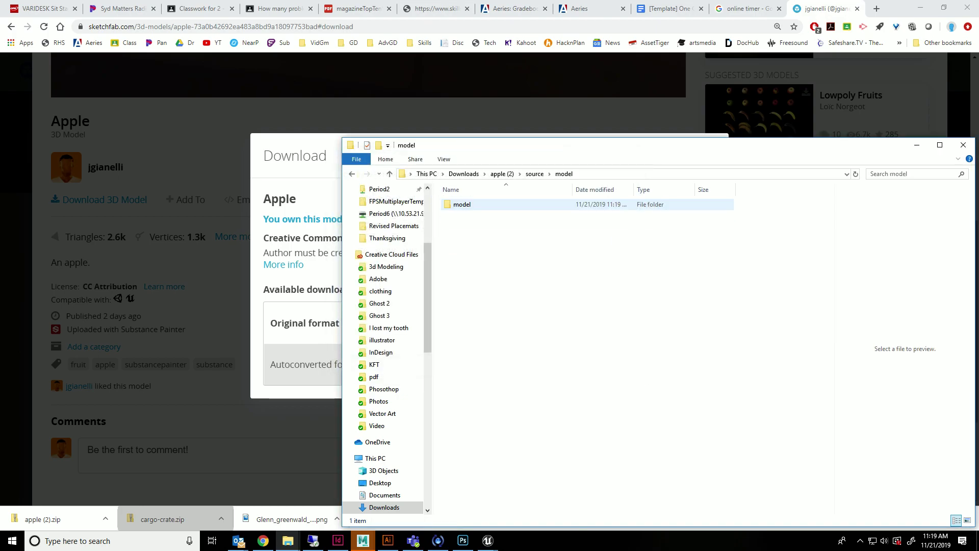
pyautogui.press('Return')
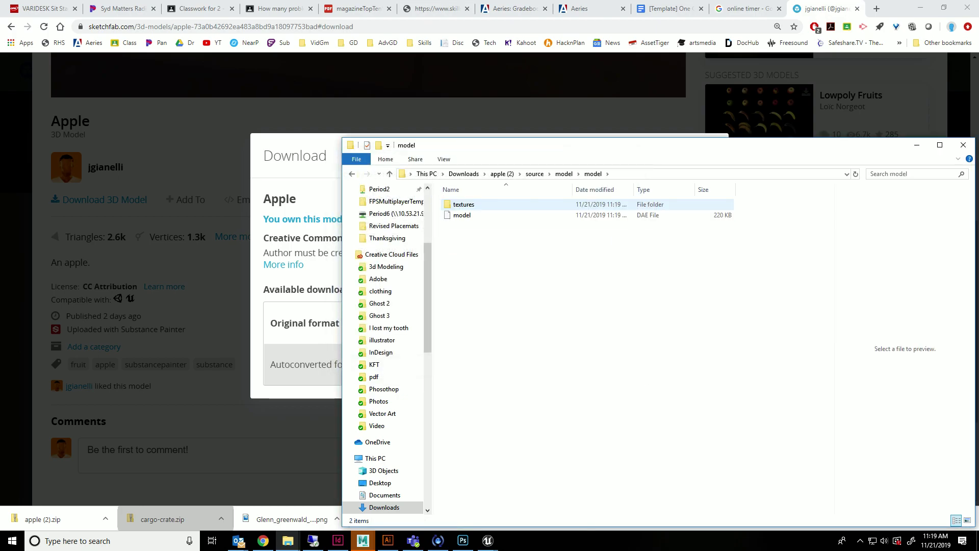
# Step: Examine the apple's DAE model file and its accompanying textures folder
pyautogui.click(462, 214)
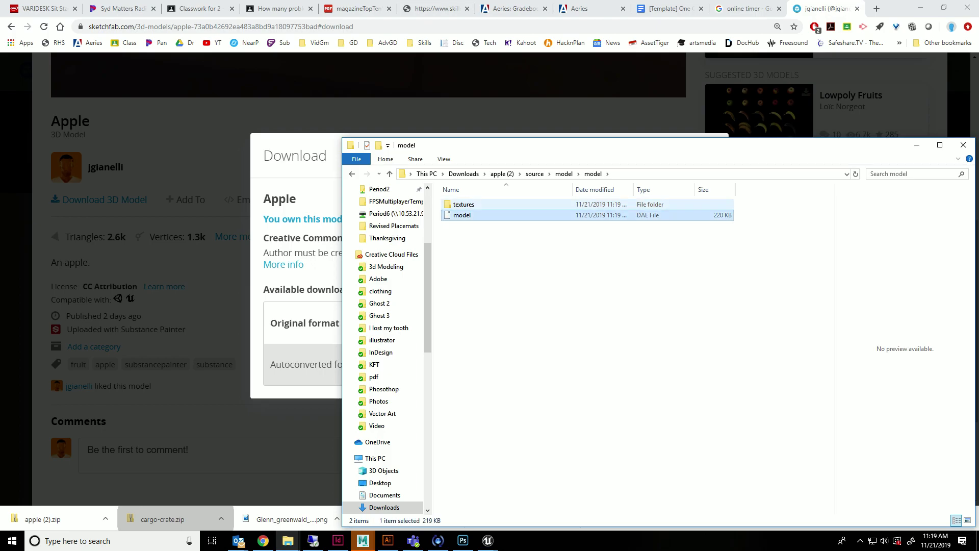
pyautogui.doubleClick(464, 205)
pyautogui.hotkey('alt', 'Left')
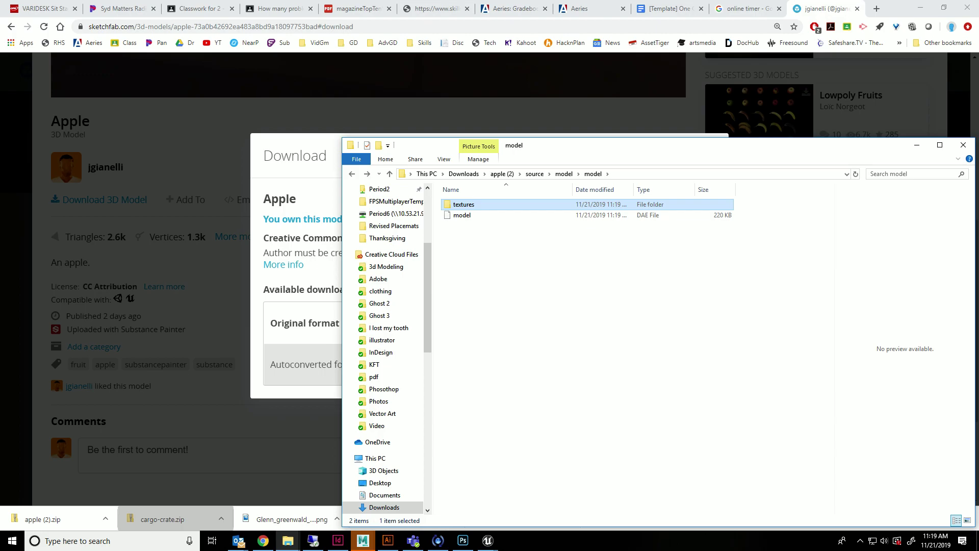
# Step: Switch to the FPSMultiplayerTemplate project in Unreal Editor and position the cargo-crate source folder beside it with CargoCrate selected
pyautogui.click(488, 540)
pyautogui.click(532, 492)
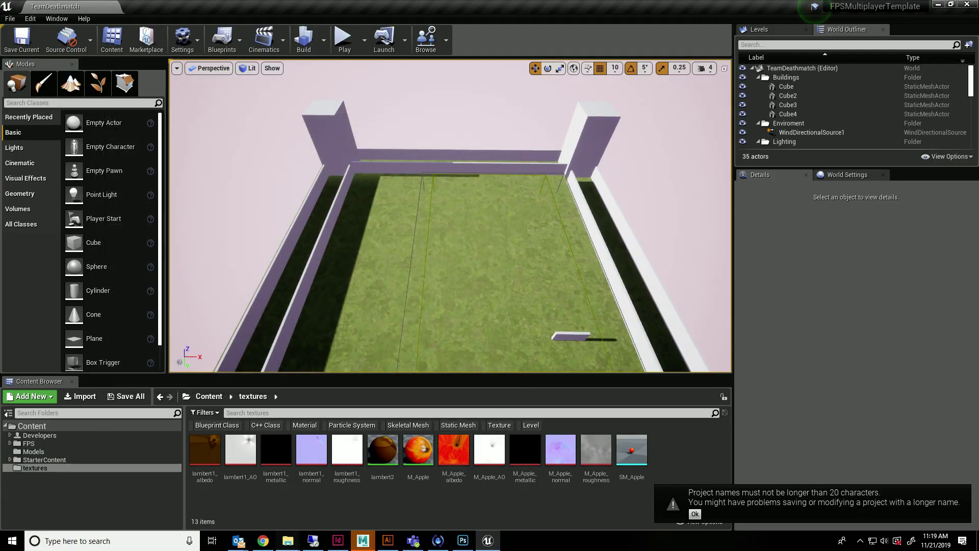
pyautogui.click(287, 540)
pyautogui.click(331, 494)
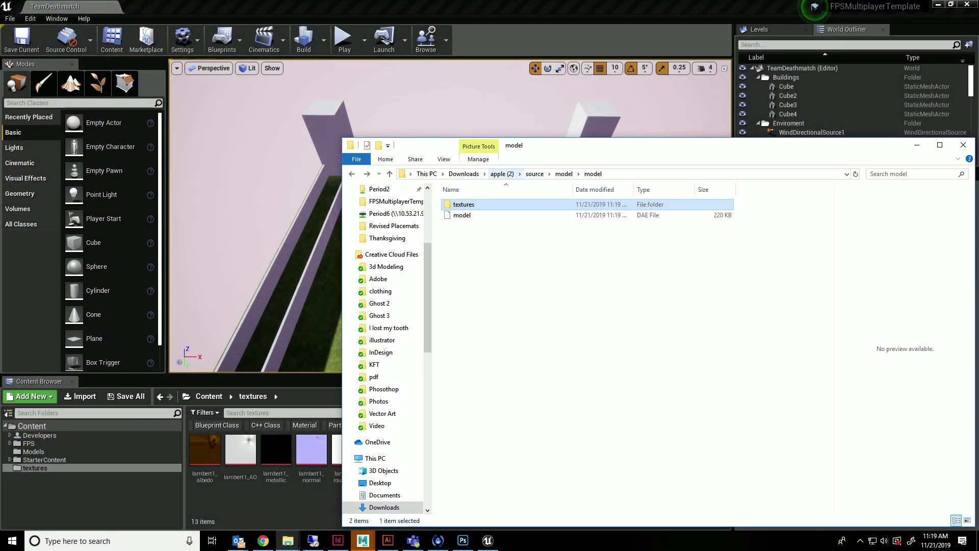
pyautogui.click(464, 174)
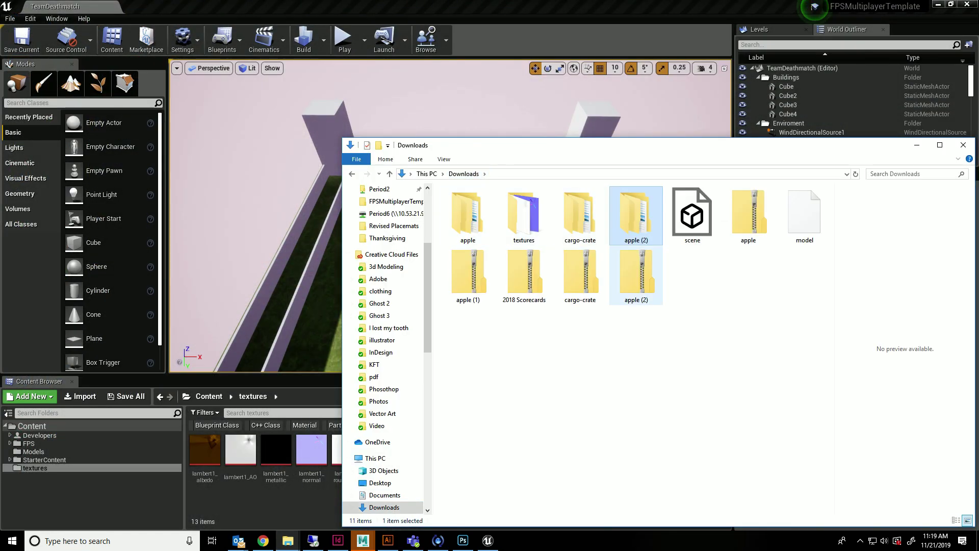
pyautogui.doubleClick(580, 214)
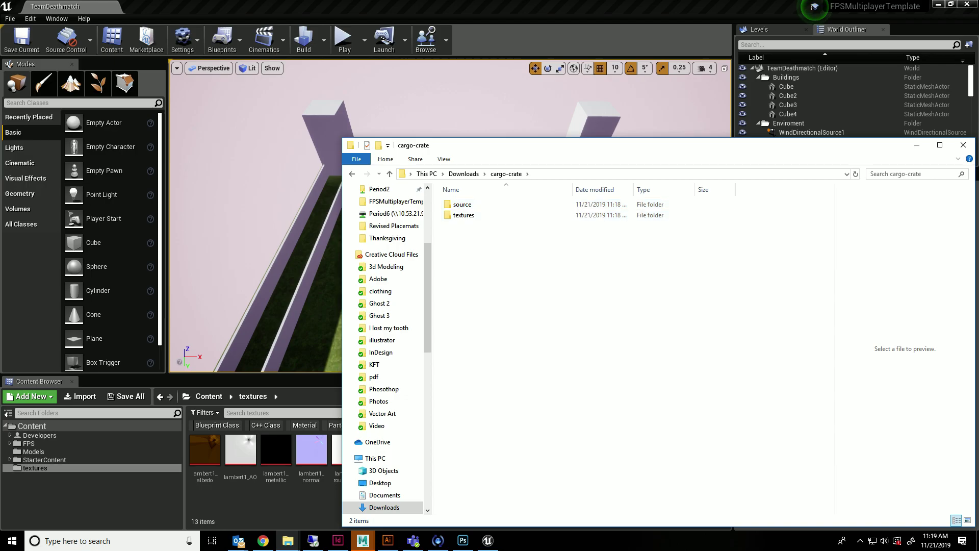
pyautogui.doubleClick(462, 205)
pyautogui.moveTo(433, 140); pyautogui.dragTo(781, 70)
pyautogui.click(816, 145)
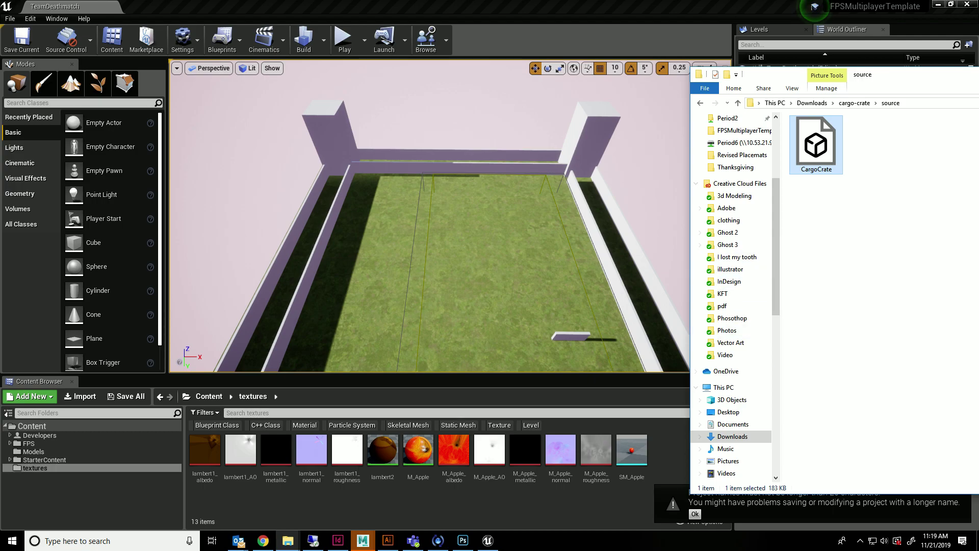
# Step: Import the CargoCrate model into the project's textures folder as a static mesh, using Import All with the default FBX options
pyautogui.moveTo(816, 153); pyautogui.dragTo(612, 449)
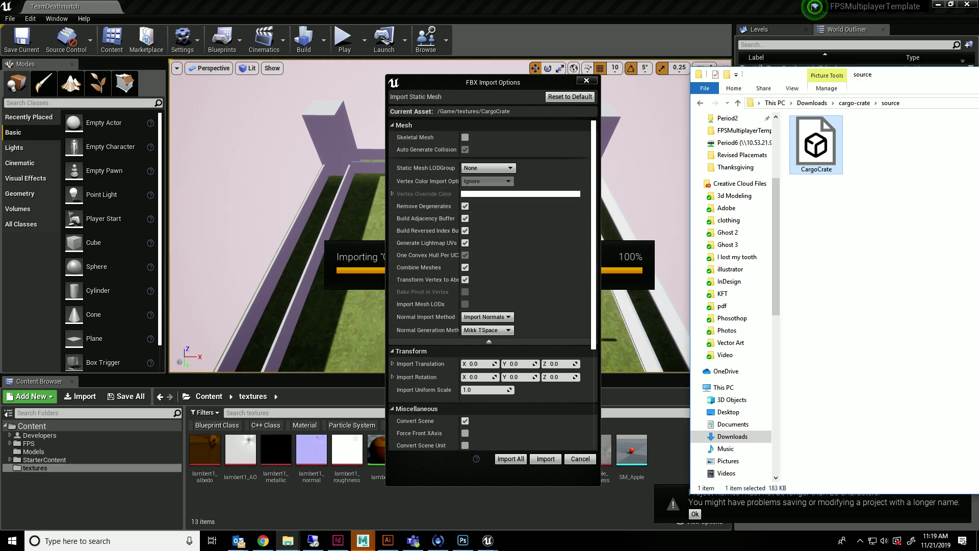
pyautogui.click(489, 341)
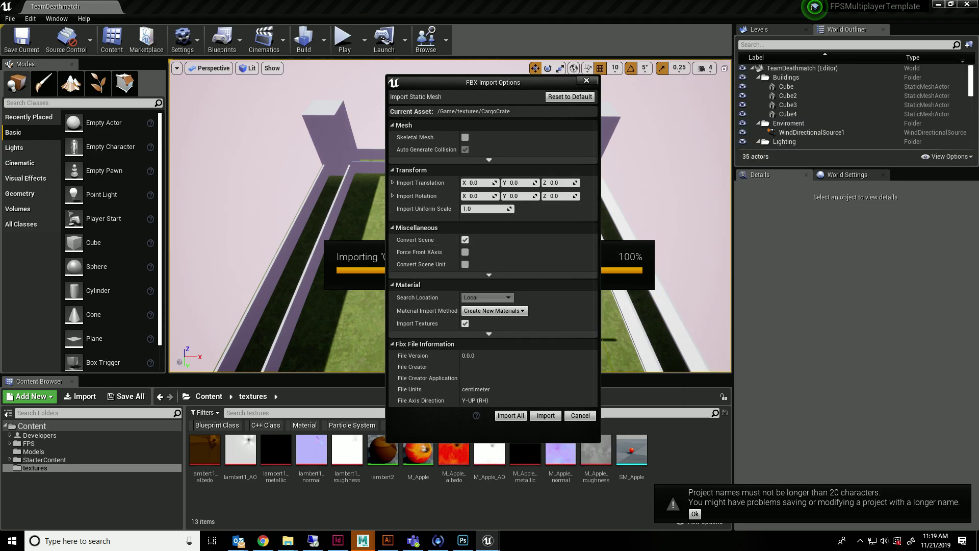
pyautogui.click(489, 159)
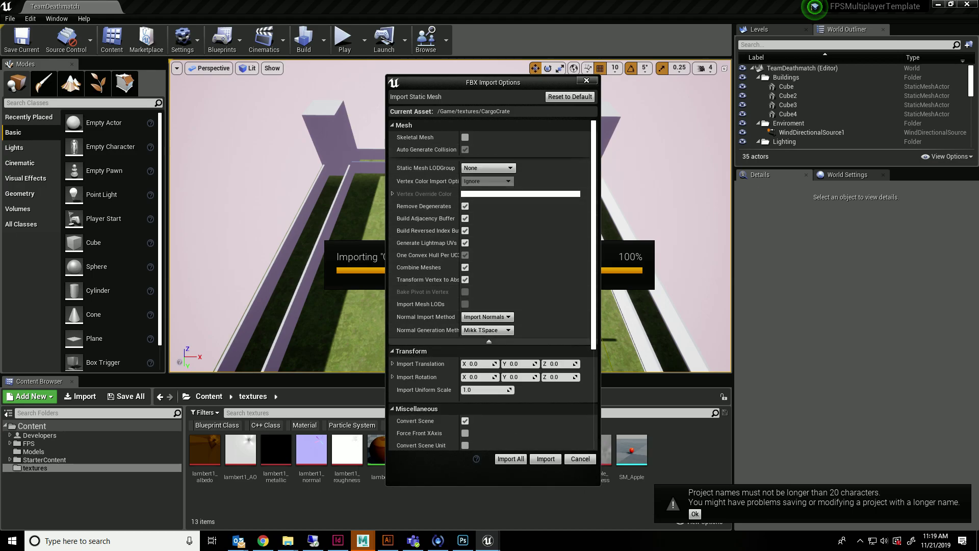
pyautogui.click(511, 459)
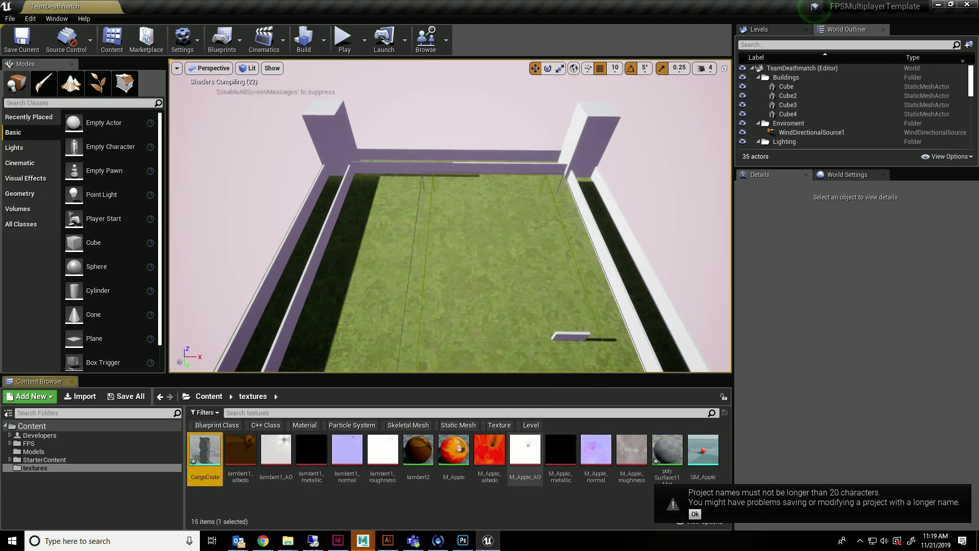
# Step: Place the CargoCrate mesh on the grass in the level and frame it
pyautogui.moveTo(205, 455); pyautogui.dragTo(378, 301)
pyautogui.press('f')
pyautogui.scroll(-8, 461, 301)
pyautogui.scroll(2, 461, 301)
# Step: Raise the crate to a Z location of 430 and scale it uniformly to 3.5
pyautogui.press('r')
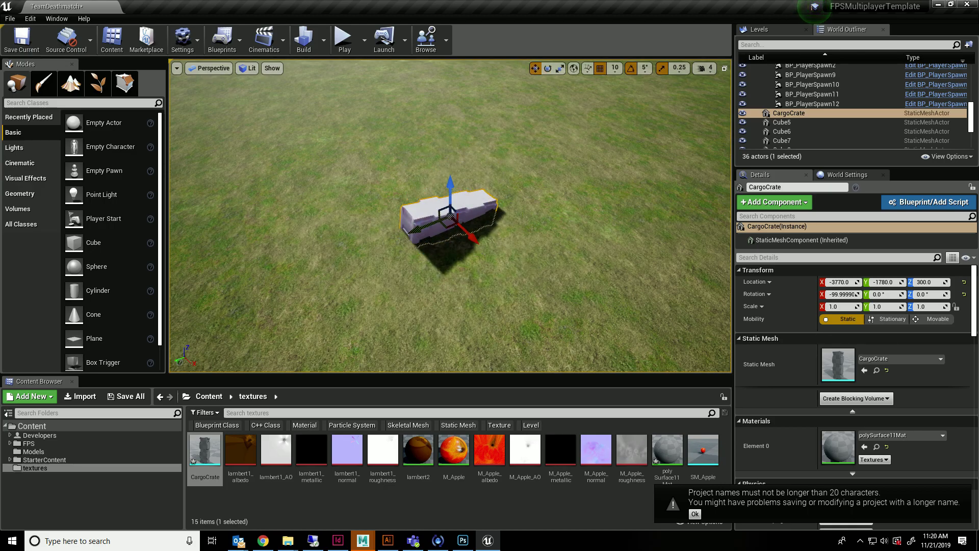
pyautogui.moveTo(450, 187); pyautogui.dragTo(450, 99)
pyautogui.moveTo(451, 136); pyautogui.dragTo(490, 102)
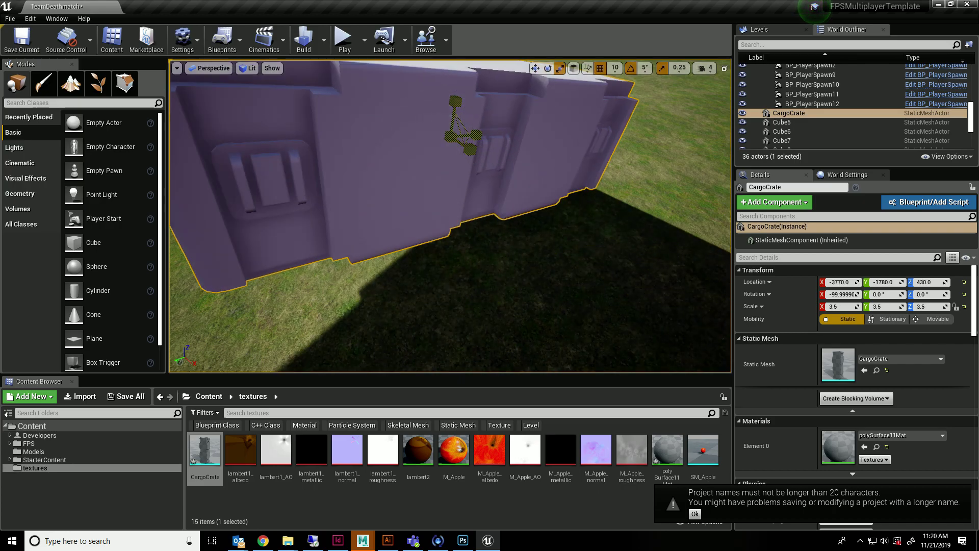
# Step: Rotate the crate to about -90° on the X axis so it lies level
pyautogui.scroll(-10, 450, 136)
pyautogui.keyDown('alt'); pyautogui.moveTo(451, 204); pyautogui.dragTo(444, 158); pyautogui.keyUp('alt')
pyautogui.press('w')
pyautogui.moveTo(489, 204)
pyautogui.mouseDown(button='right')
pyautogui.moveTo(477, 190)
pyautogui.moveTo(483, 209)
pyautogui.mouseUp(button='right')
pyautogui.press('e')
pyautogui.moveTo(439, 192); pyautogui.dragTo(683, 183)
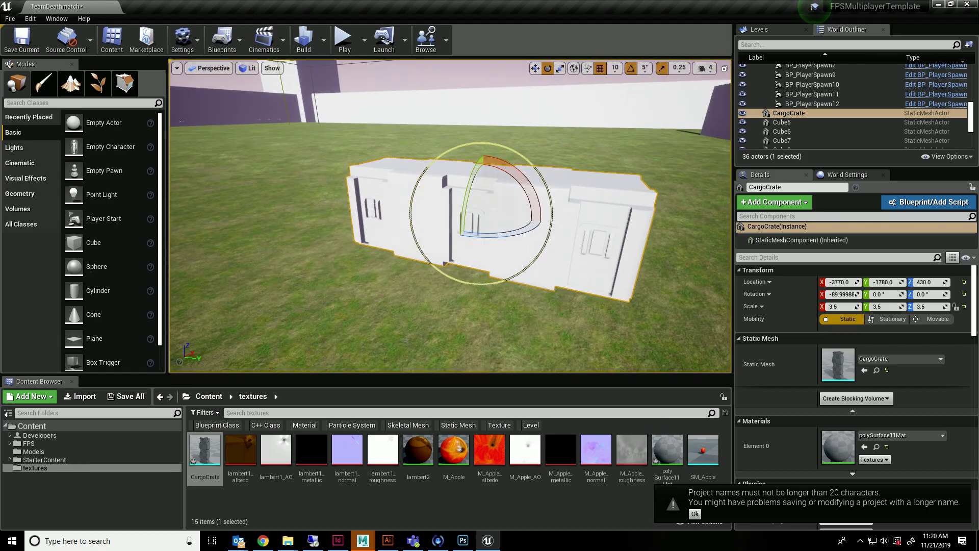
# Step: Switch to File Explorer, open the cargo-crate textures folder and reposition its window so all four images show
pyautogui.click(287, 541)
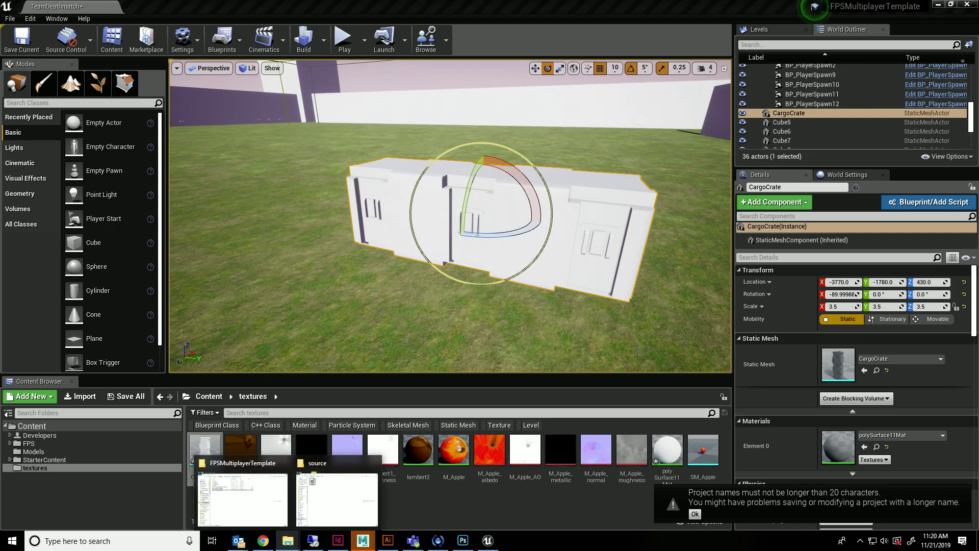
pyautogui.click(336, 498)
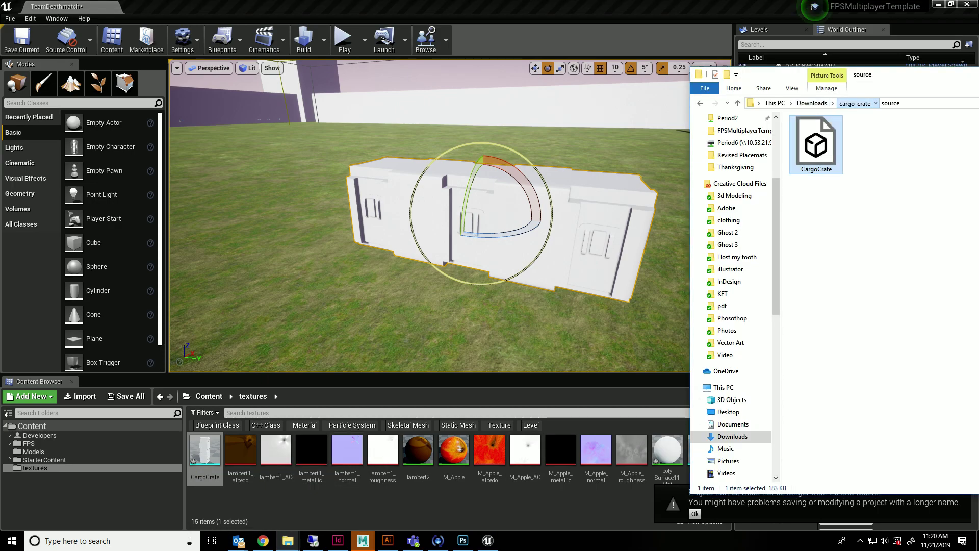
pyautogui.click(856, 103)
pyautogui.doubleClick(814, 144)
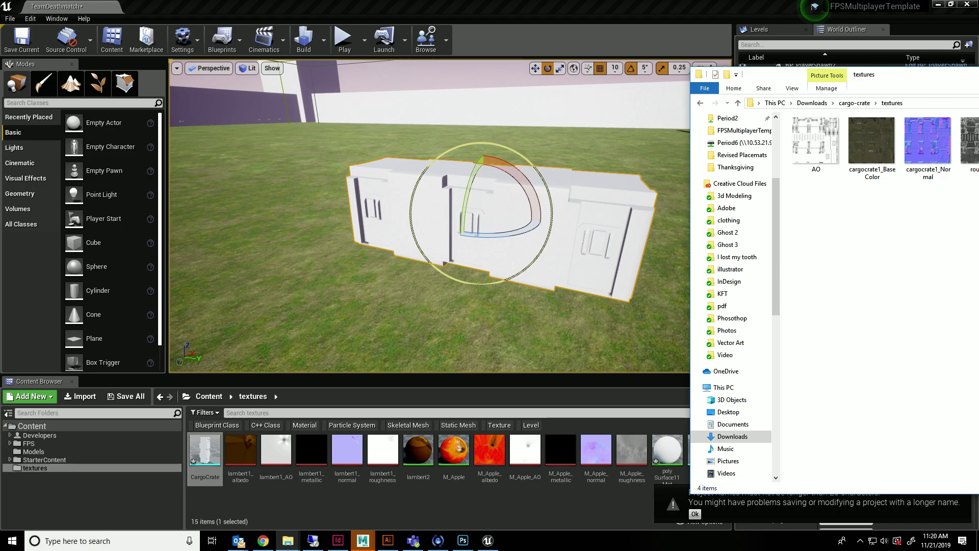
pyautogui.moveTo(806, 81); pyautogui.dragTo(646, 75)
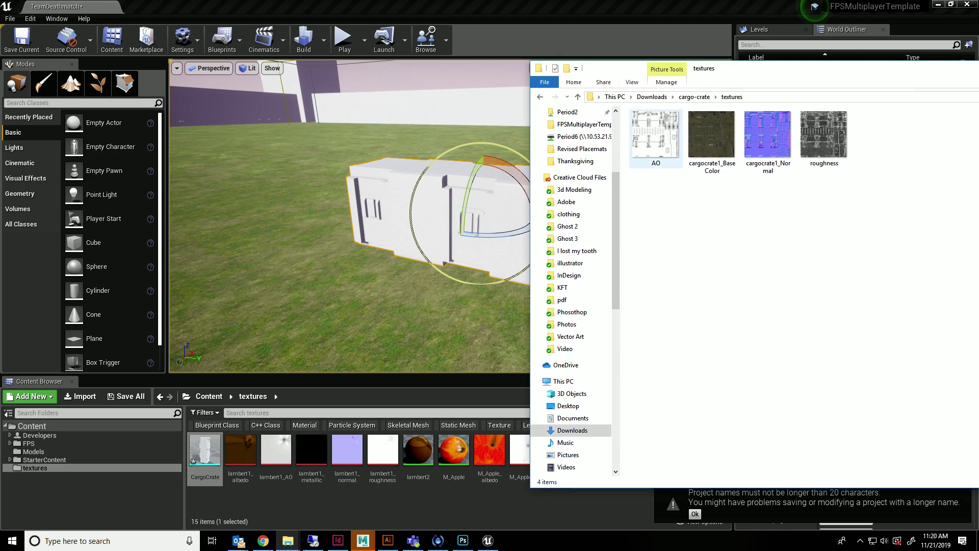
# Step: Examine the AO, cargocrate1_BaseColor, cargocrate1_Normal and roughness images one after another, closing each
pyautogui.doubleClick(656, 148)
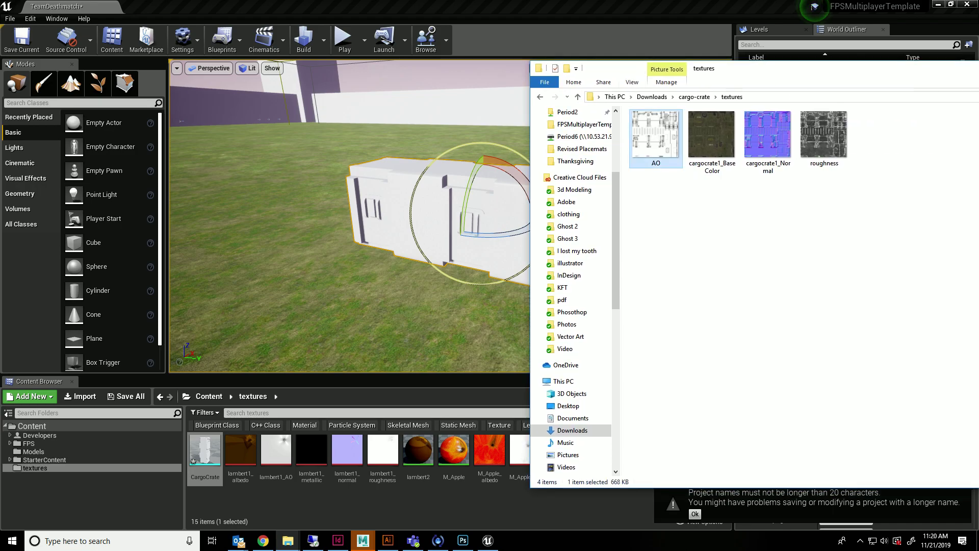
pyautogui.hotkey('alt', 'F4')
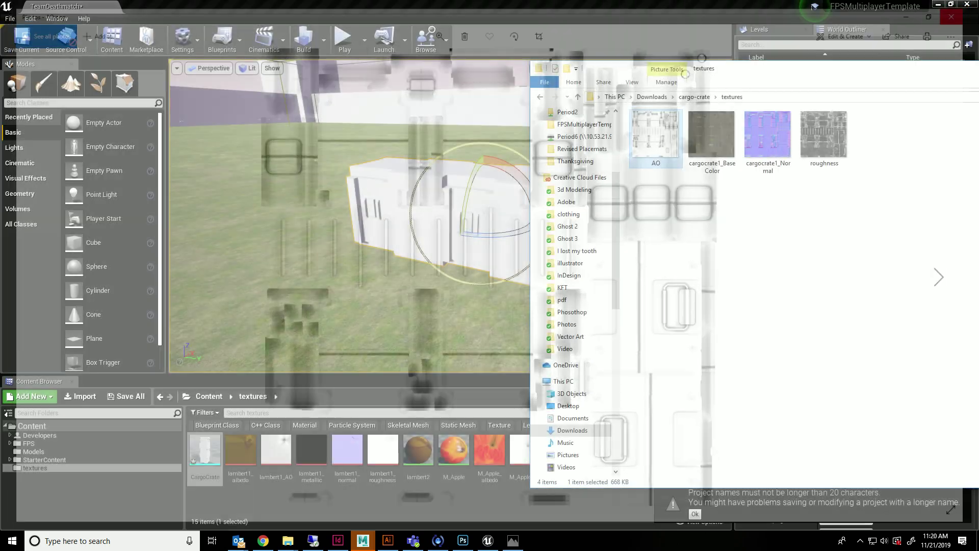
pyautogui.doubleClick(712, 138)
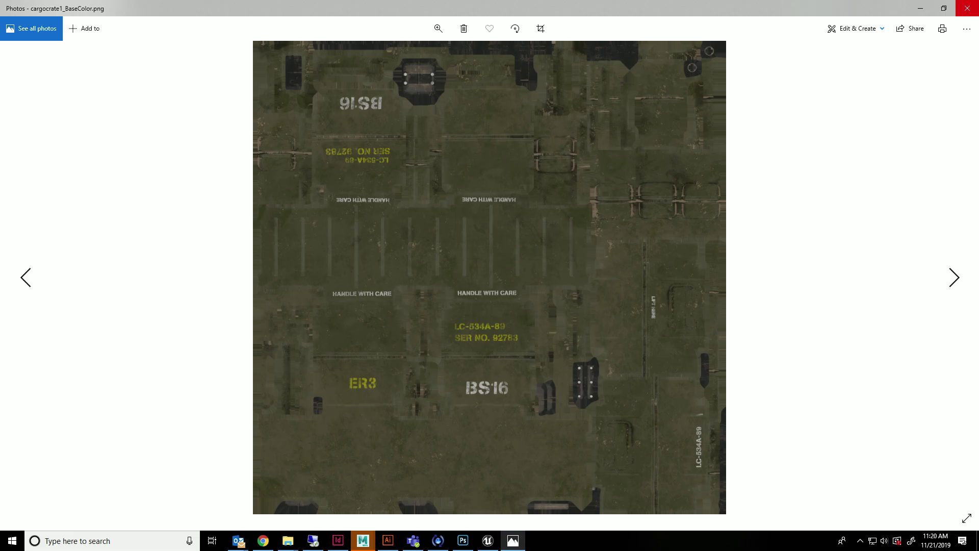
pyautogui.click(967, 8)
pyautogui.doubleClick(769, 138)
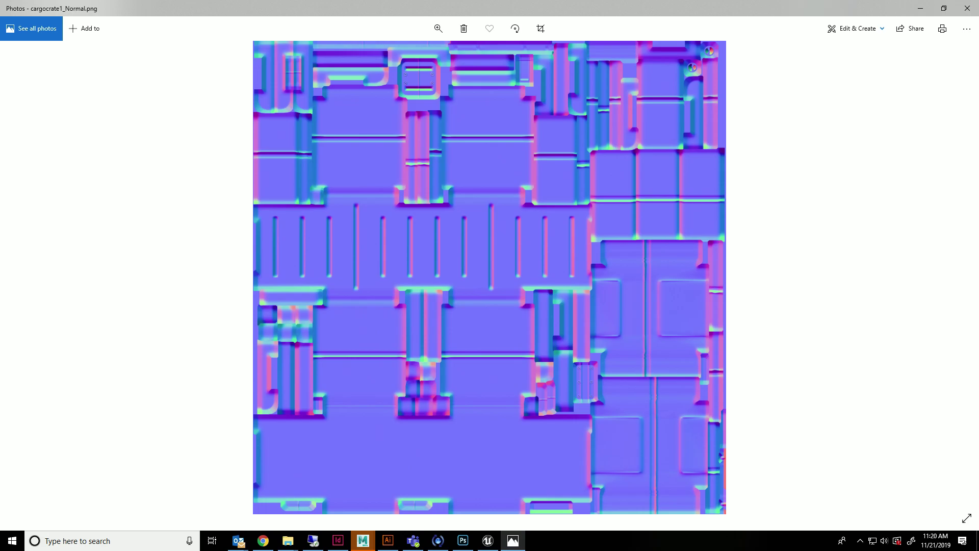
pyautogui.click(967, 8)
pyautogui.doubleClick(824, 138)
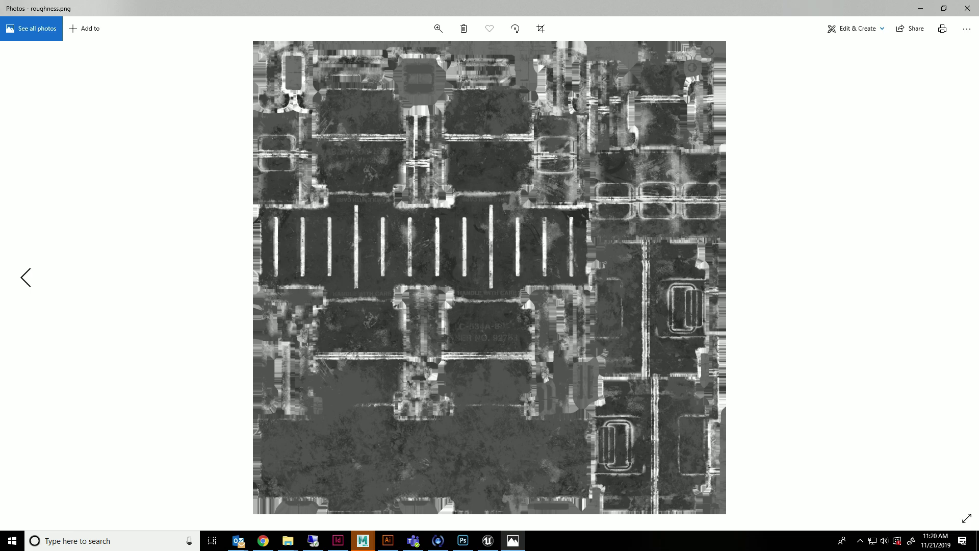
pyautogui.click(967, 8)
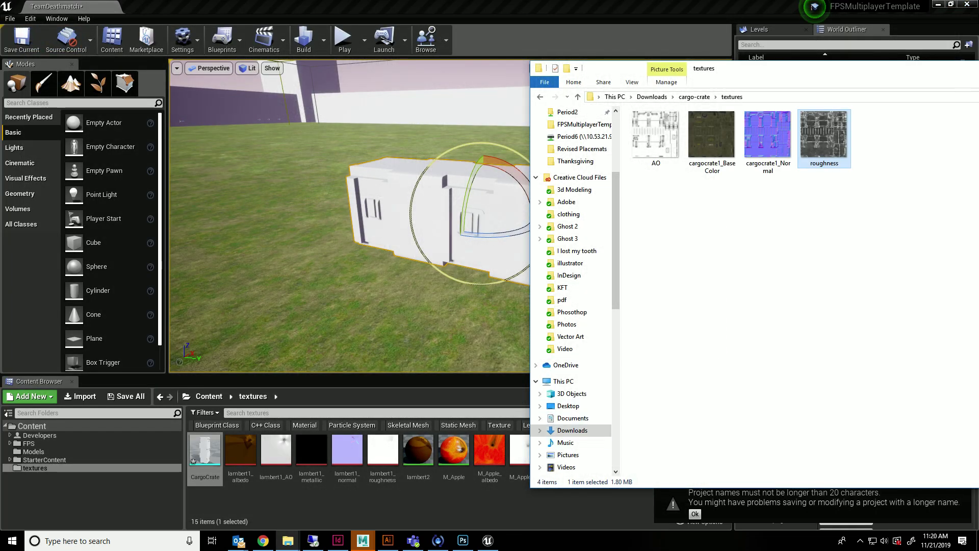
# Step: Import all four cargo-crate textures into the Unreal project's textures folder and return to the editor with the crate selected
pyautogui.hotkey('ctrl', 'a')
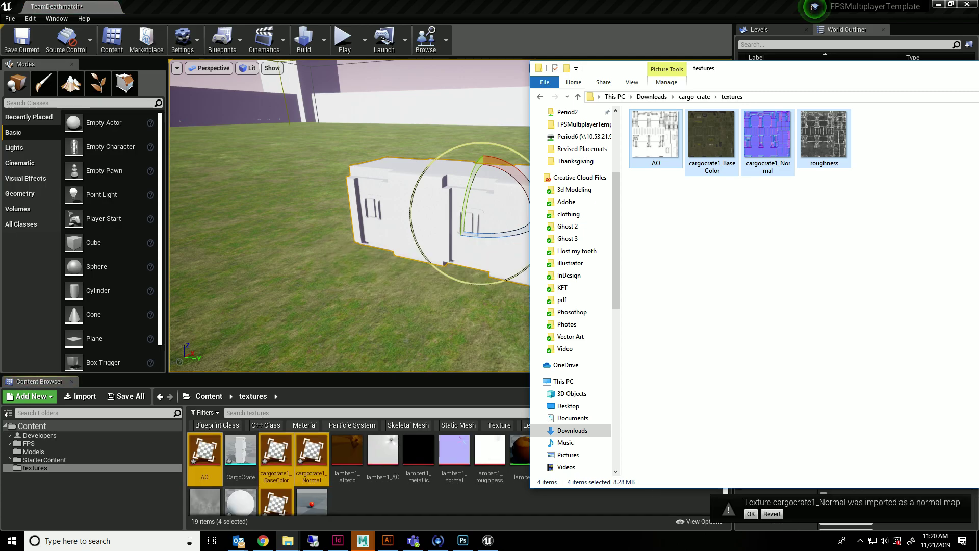
pyautogui.click(591, 40)
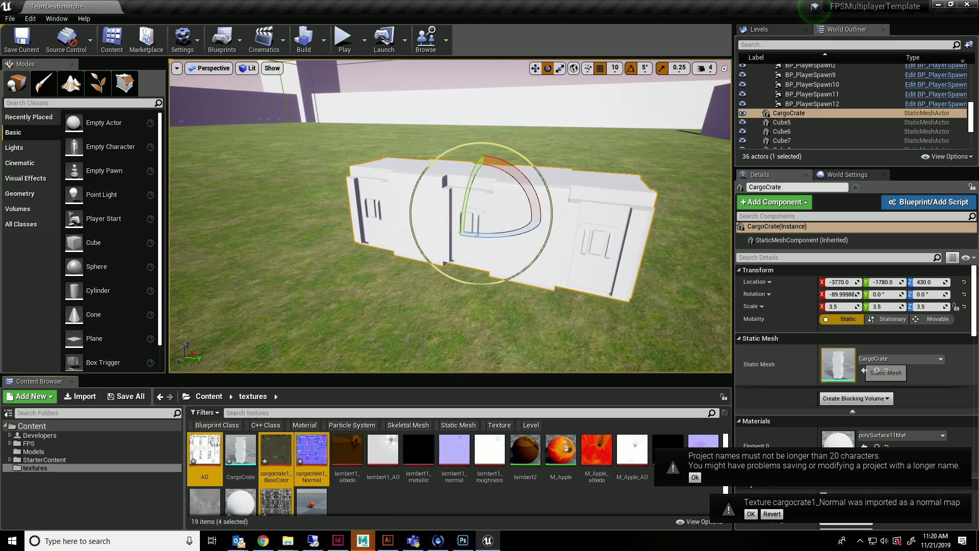
pyautogui.scroll(-2, 862, 370)
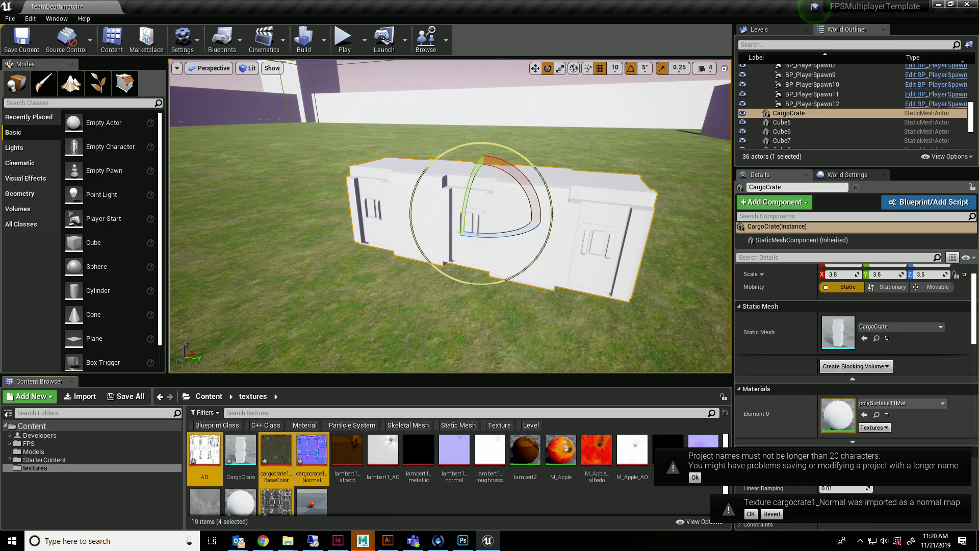
# Step: Open the crate's polySurface11Mat material and add the AO, base color, normal and roughness textures to its graph
pyautogui.doubleClick(838, 416)
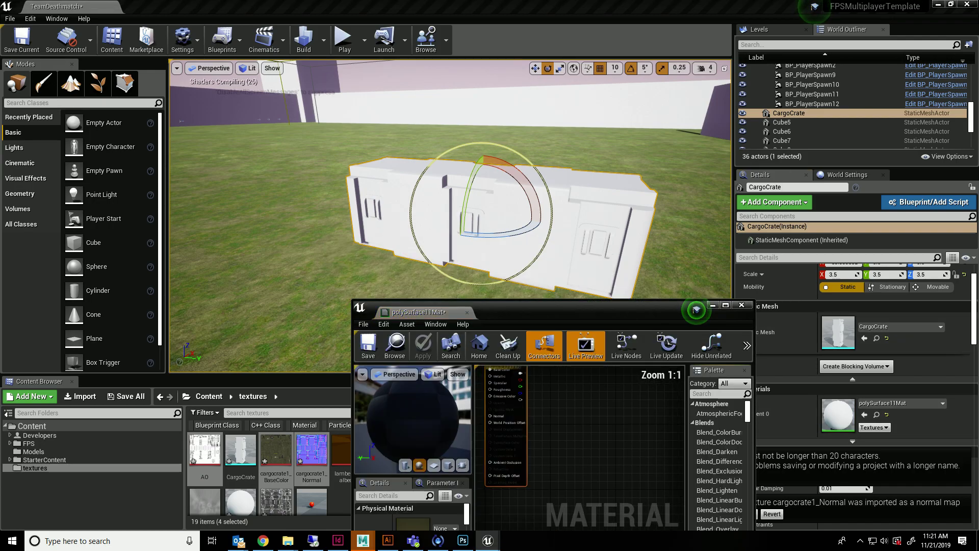
pyautogui.moveTo(535, 311); pyautogui.dragTo(655, 30)
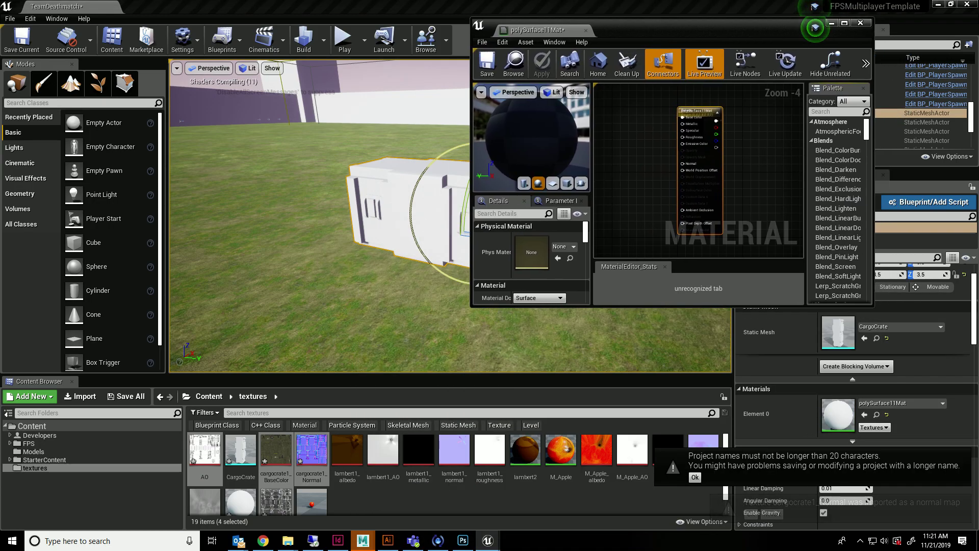
pyautogui.moveTo(311, 449); pyautogui.dragTo(641, 144)
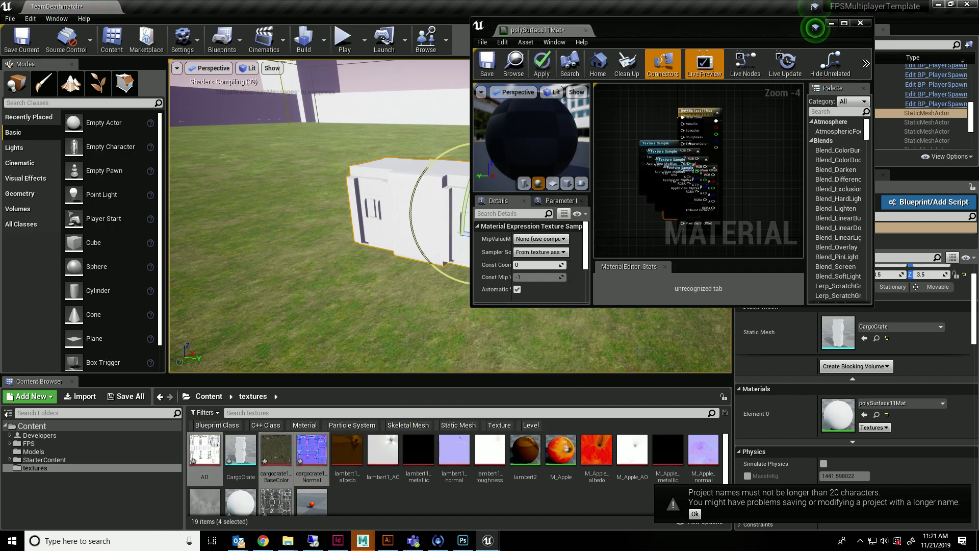
pyautogui.click(845, 23)
pyautogui.press('Home')
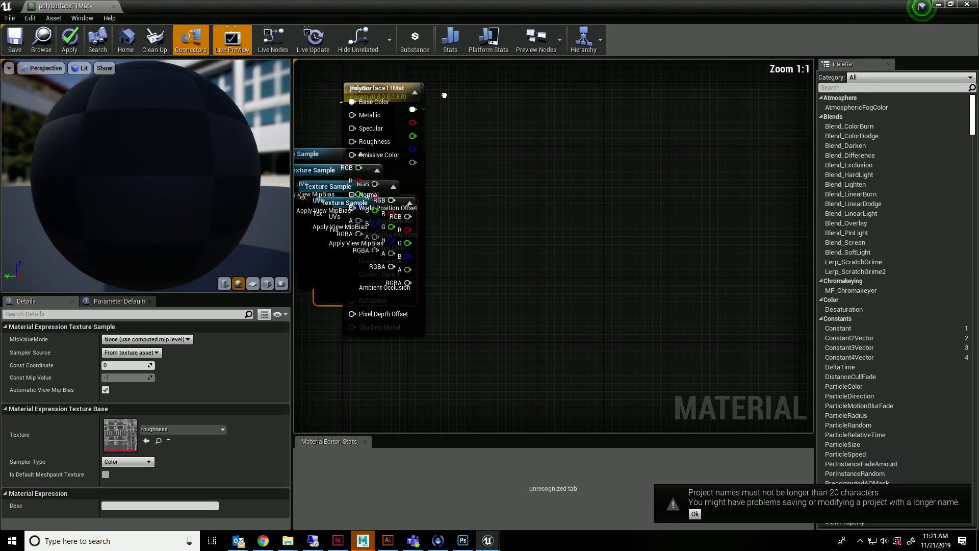
# Step: Delete the Param node and connect the roughness texture sample's RGB output to the material's Roughness input
pyautogui.click(470, 127)
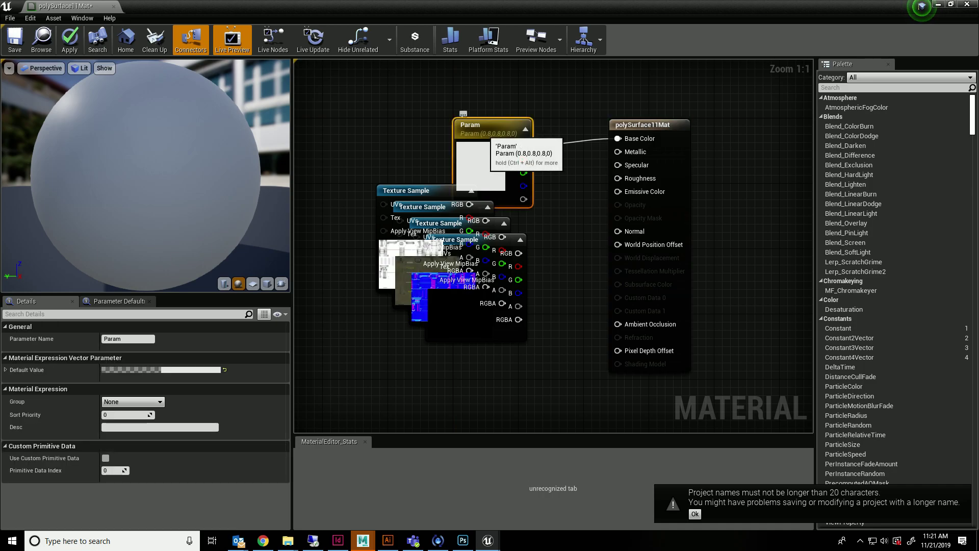
pyautogui.press('Delete')
pyautogui.click(460, 329)
pyautogui.moveTo(461, 329); pyautogui.dragTo(404, 427)
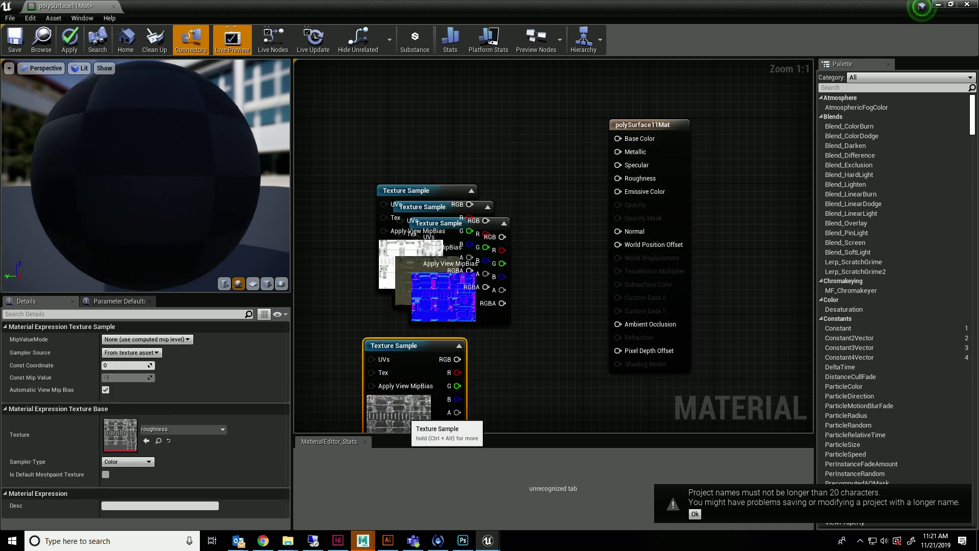
pyautogui.moveTo(457, 359); pyautogui.dragTo(618, 178)
# Step: Spread out the remaining texture samples and connect AO to Ambient Occlusion, cargocrate1_Normal to Normal, and cargocrate1_BaseColor to Base Color
pyautogui.moveTo(419, 191); pyautogui.dragTo(406, 93)
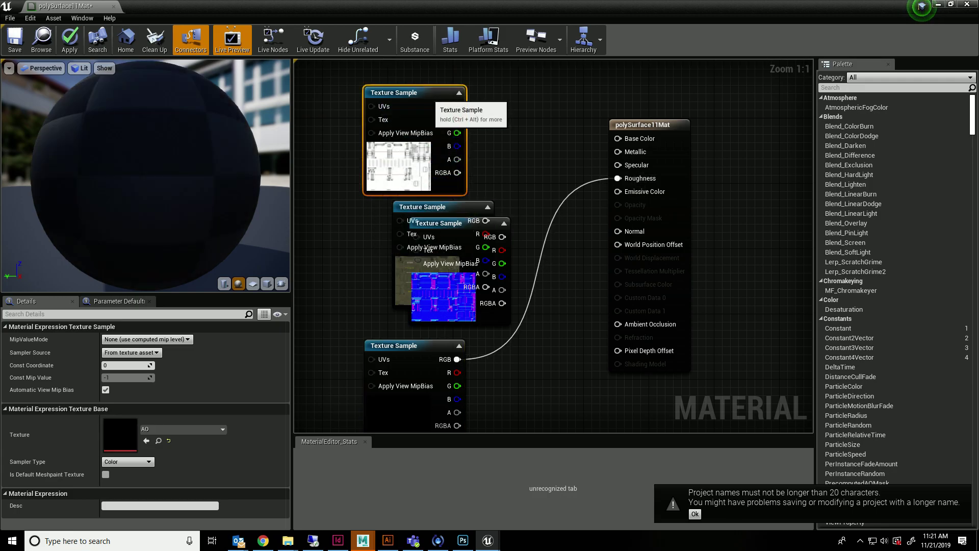
pyautogui.moveTo(443, 122)
pyautogui.mouseDown()
pyautogui.moveTo(580, 292)
pyautogui.moveTo(542, 400)
pyautogui.moveTo(618, 324)
pyautogui.mouseUp()
pyautogui.moveTo(457, 208); pyautogui.dragTo(369, 92)
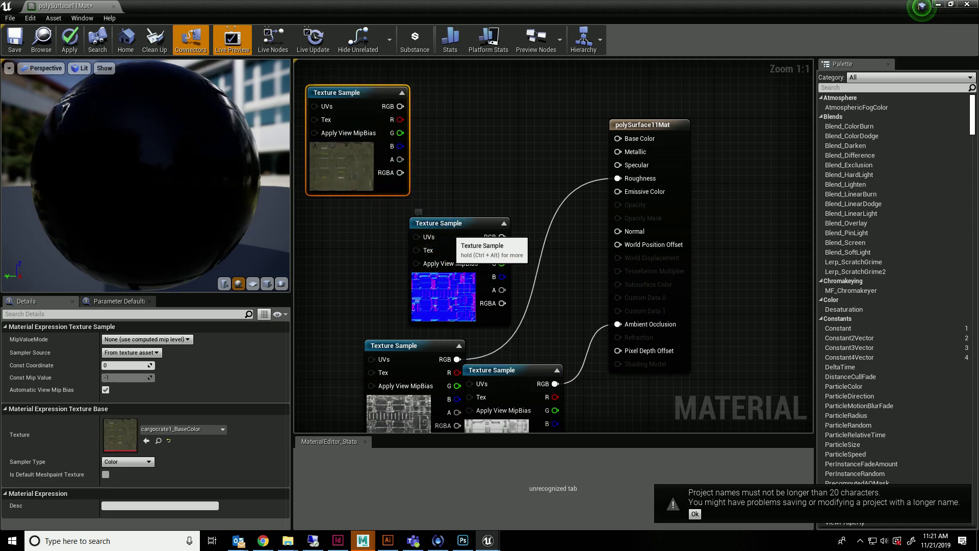
pyautogui.moveTo(452, 231); pyautogui.dragTo(390, 214)
pyautogui.moveTo(546, 238); pyautogui.dragTo(618, 231)
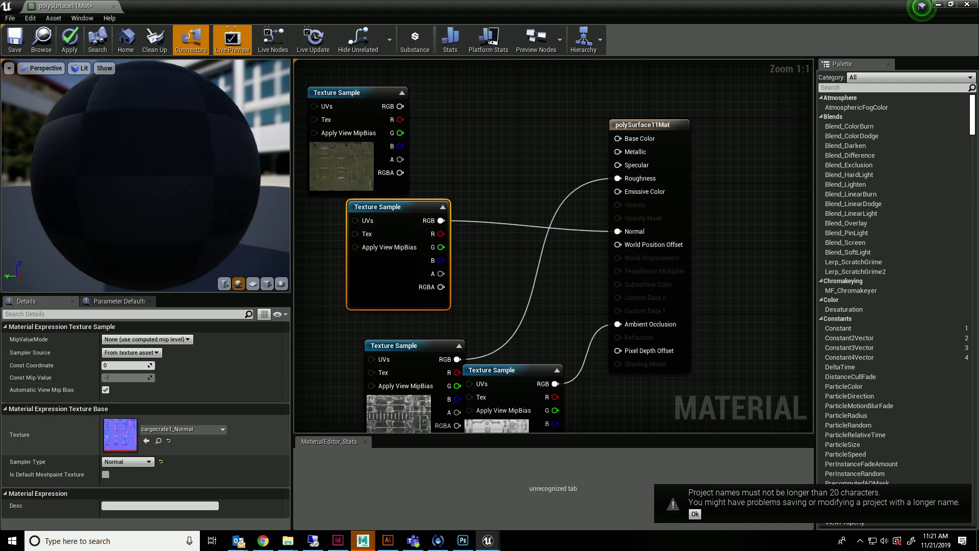
pyautogui.click(357, 153)
pyautogui.moveTo(400, 106); pyautogui.dragTo(618, 138)
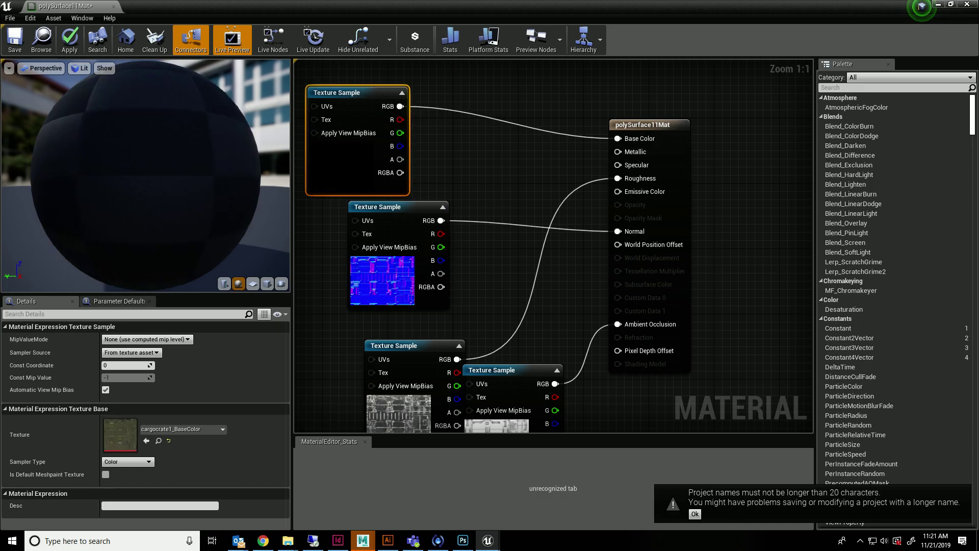
# Step: Shrink the material editor to a floating window over the level and save polySurface11Mat
pyautogui.moveTo(146, 168); pyautogui.dragTo(194, 199)
pyautogui.moveTo(352, 6); pyautogui.dragTo(417, 151)
pyautogui.click(235, 188)
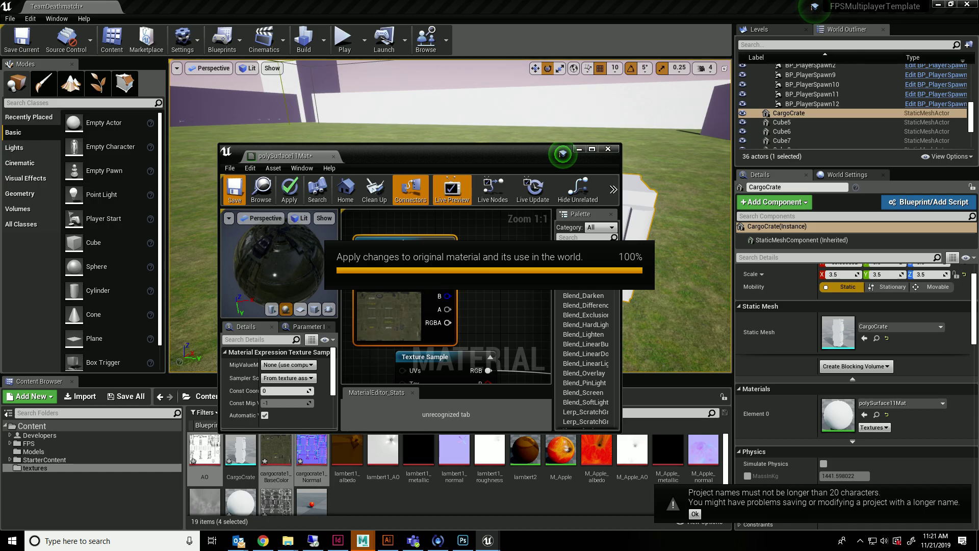
# Step: Switch to Chrome, close the Apple model's download dialog on Sketchfab, and return to Unreal Editor
pyautogui.click(263, 541)
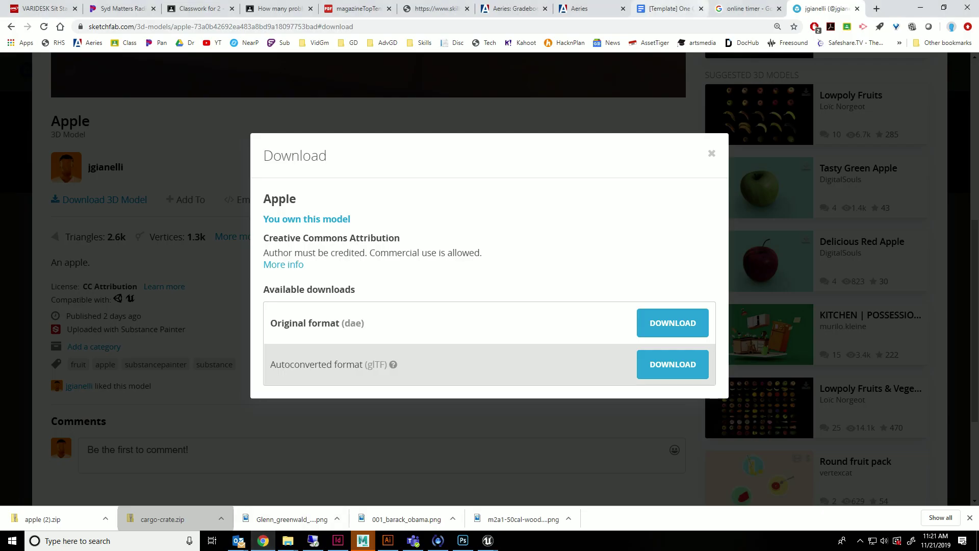
pyautogui.click(712, 153)
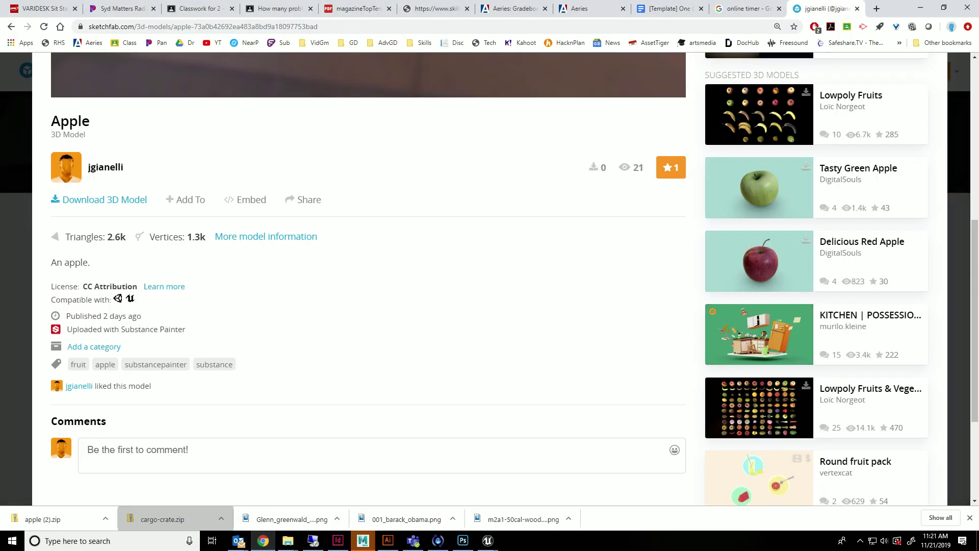
pyautogui.scroll(7, 712, 153)
pyautogui.click(488, 541)
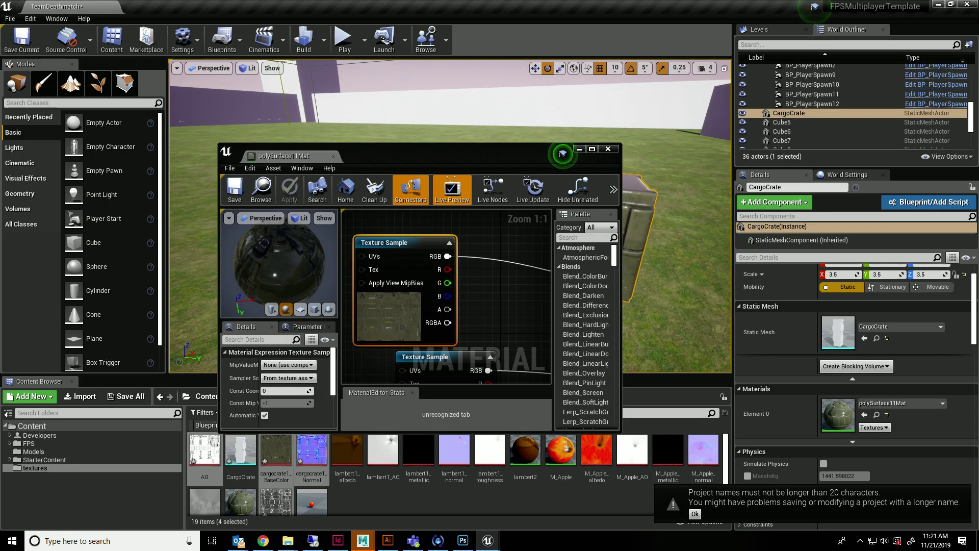
# Step: Move the material editor window clear of the crate and examine the textured crate up close
pyautogui.moveTo(433, 154); pyautogui.dragTo(434, 309)
pyautogui.keyDown('alt'); pyautogui.moveTo(398, 244); pyautogui.dragTo(301, 235); pyautogui.keyUp('alt')
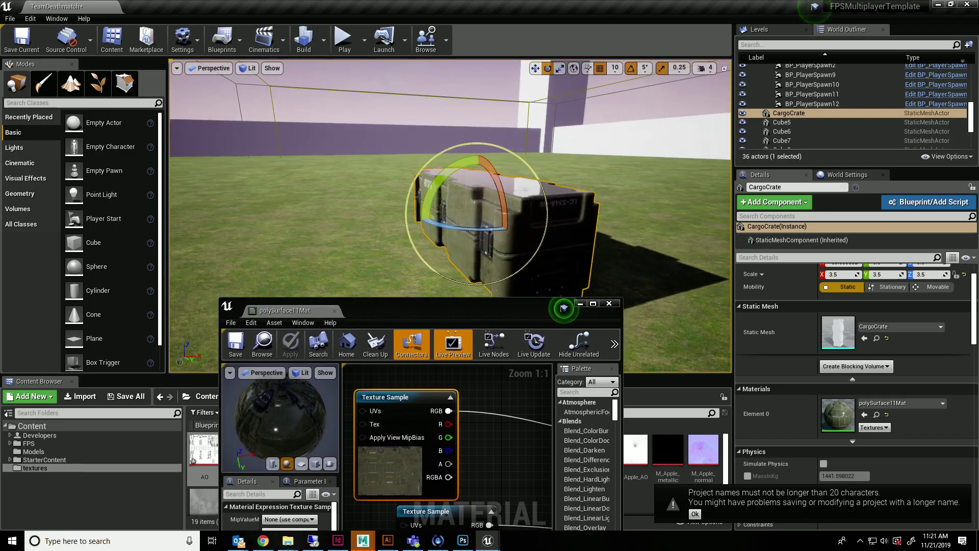
pyautogui.keyDown('alt'); pyautogui.moveTo(477, 176); pyautogui.dragTo(515, 176, button='right'); pyautogui.keyUp('alt')
# Step: Undo the accidental duplication of the crate and bring its lettered side into view
pyautogui.keyDown('alt'); pyautogui.moveTo(479, 176); pyautogui.dragTo(499, 176); pyautogui.keyUp('alt')
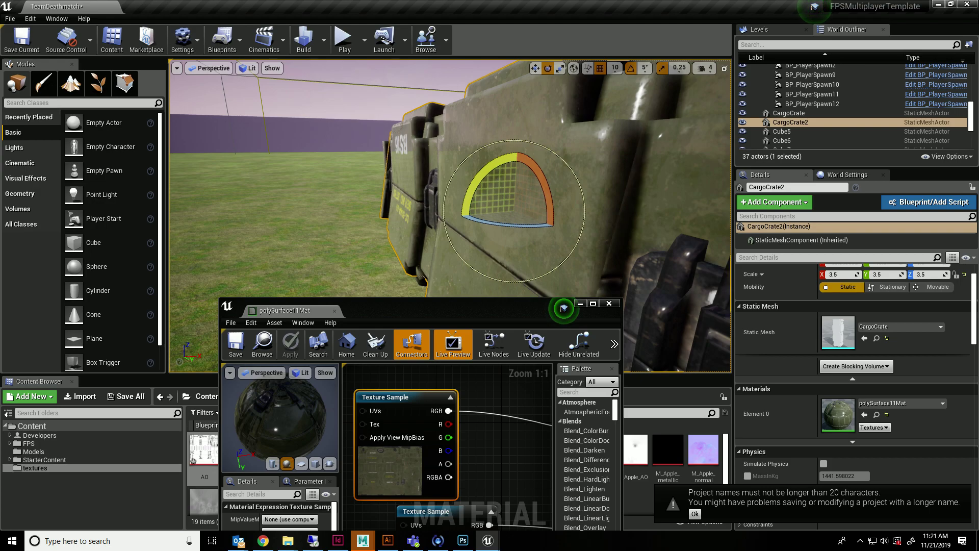
pyautogui.press('super')
pyautogui.write('2')
pyautogui.press('Escape')
pyautogui.hotkey('ctrl', 'z')
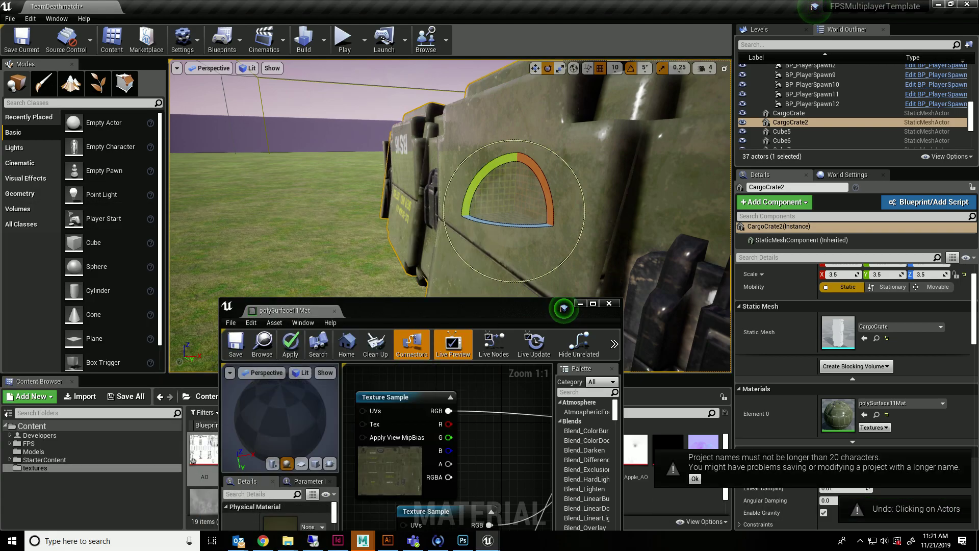
pyautogui.hotkey('ctrl', 'z')
pyautogui.keyDown('alt'); pyautogui.moveTo(327, 204); pyautogui.dragTo(446, 199); pyautogui.keyUp('alt')
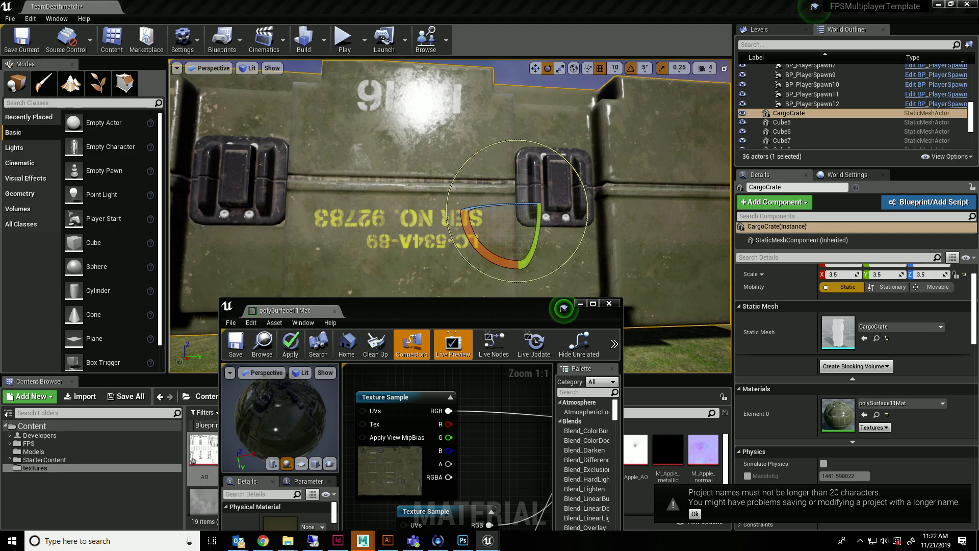
# Step: Switch to Sketchfab in Chrome, close the Apple model page, and search for "crate"
pyautogui.hotkey('alt', 'Tab')
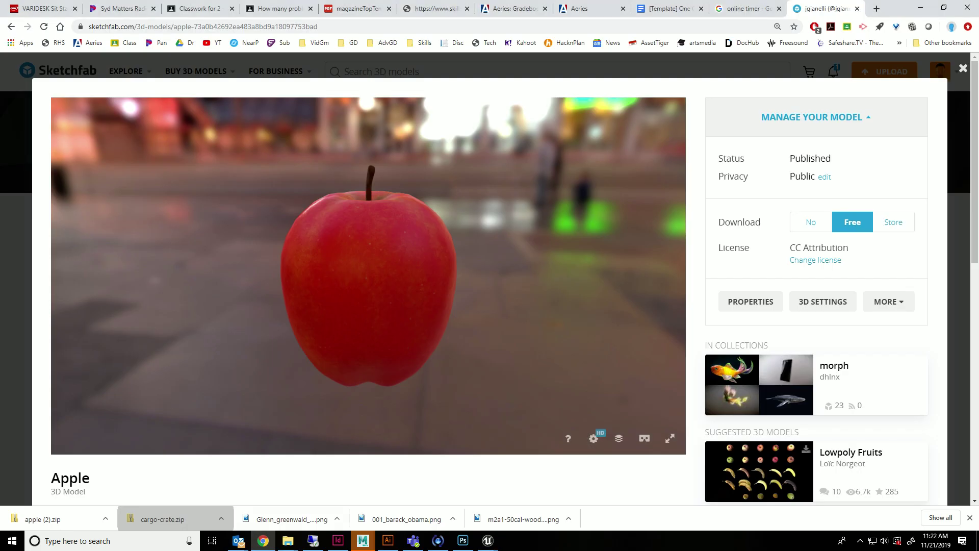
pyautogui.click(963, 68)
pyautogui.click(357, 71)
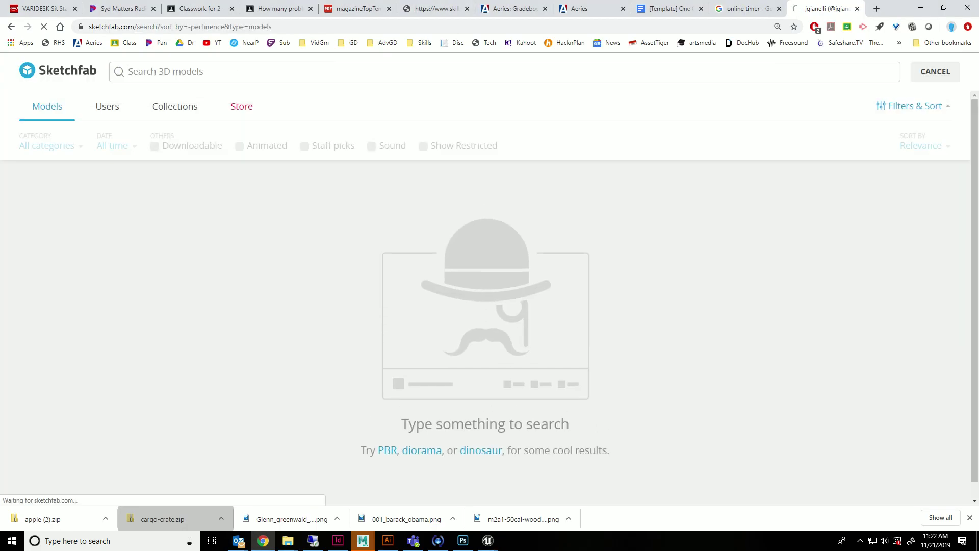
pyautogui.write('crate')
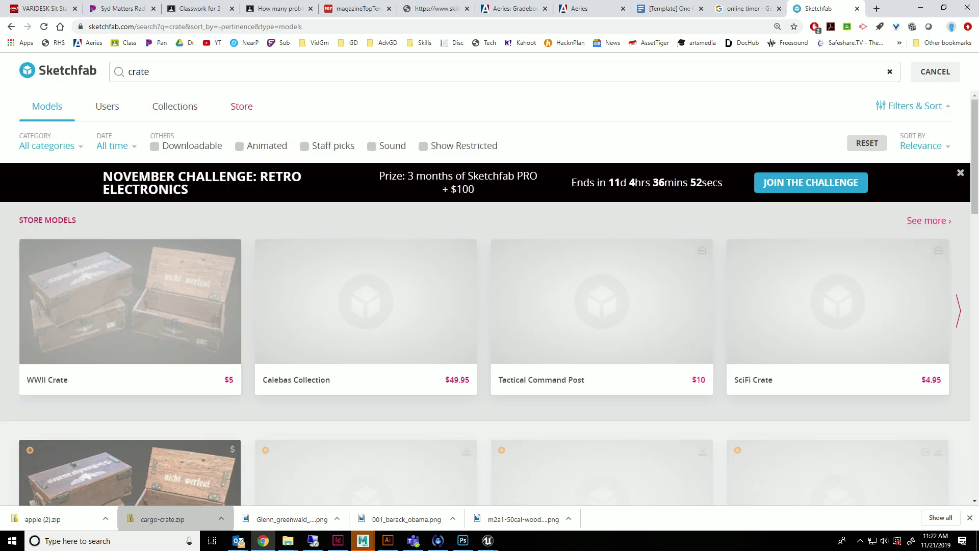
pyautogui.scroll(-3, 130, 306)
pyautogui.scroll(3, 130, 306)
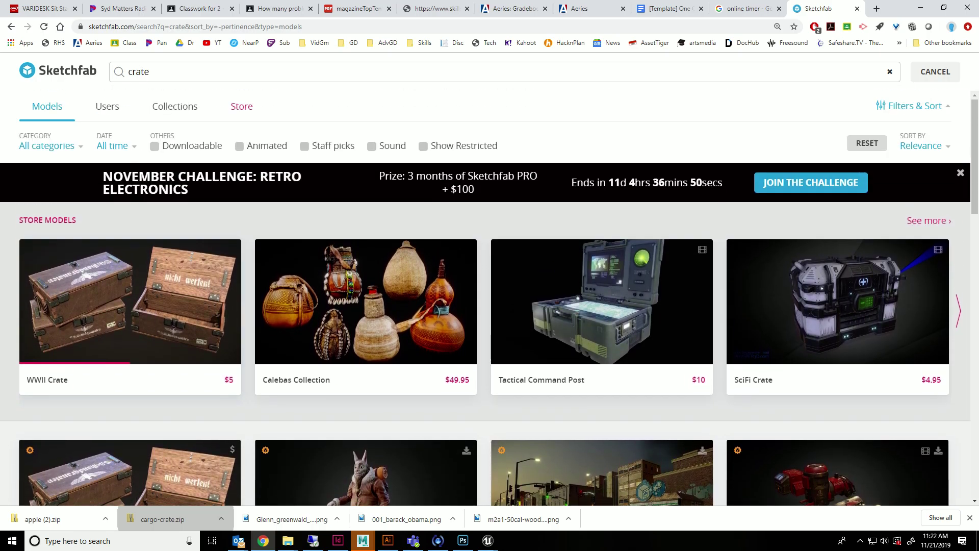
# Step: Limit the search to downloadable models and open the Cargo Crate model's page
pyautogui.click(154, 146)
pyautogui.scroll(-5, 130, 255)
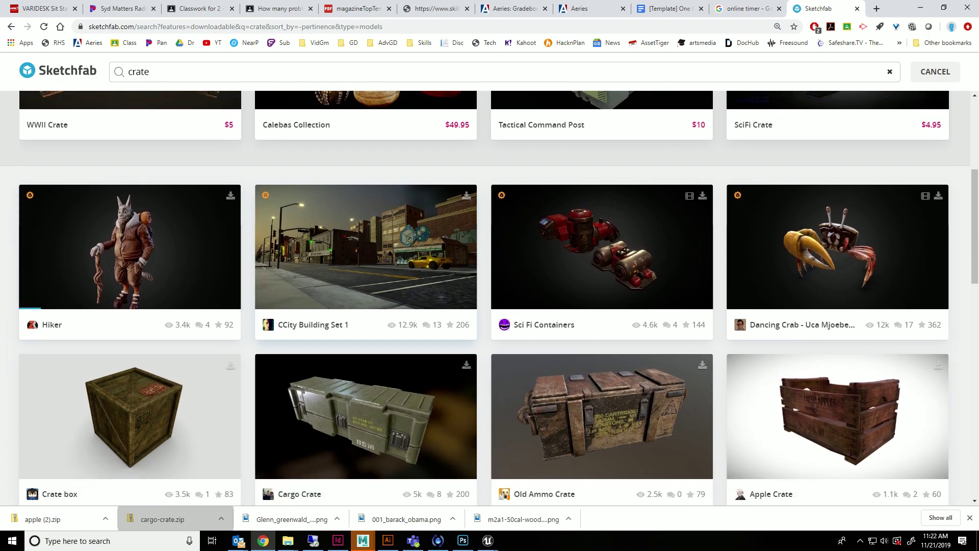
pyautogui.scroll(-1, 130, 255)
pyautogui.click(366, 398)
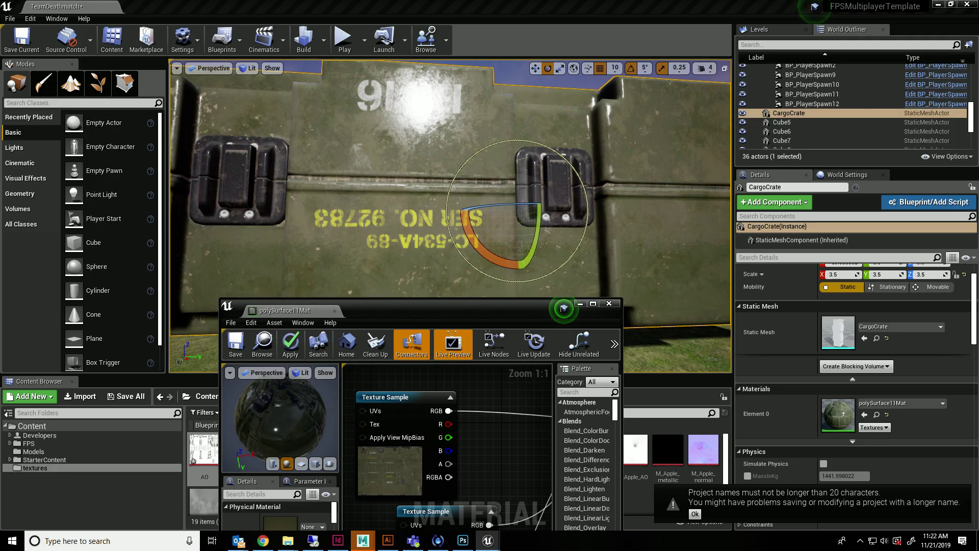
# Step: Remove the accidental crate copy in Unreal Editor and compare the remaining crate with Sketchfab's Cargo Crate preview
pyautogui.keyDown('alt'); pyautogui.moveTo(511, 230); pyautogui.dragTo(498, 231); pyautogui.keyUp('alt')
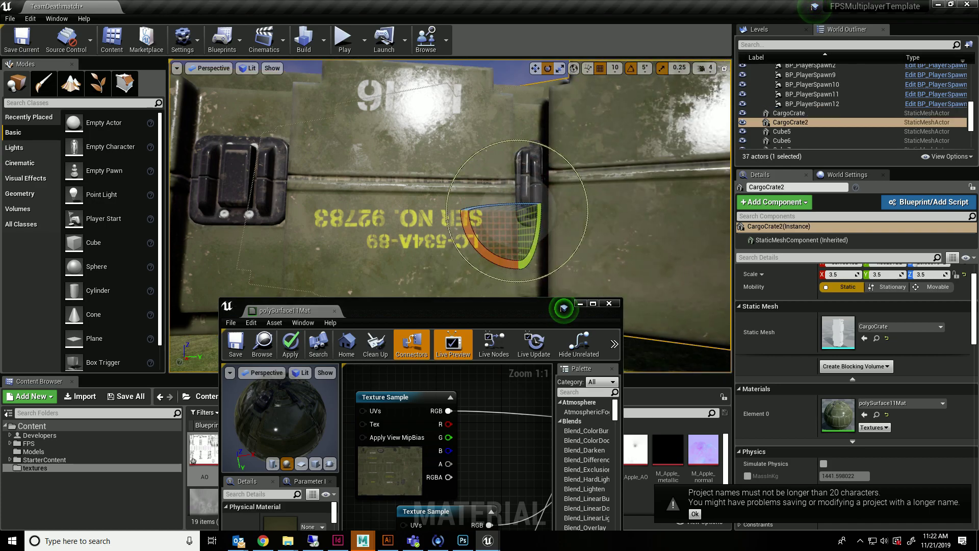
pyautogui.press('Delete')
pyautogui.moveTo(451, 214)
pyautogui.mouseDown(button='right')
pyautogui.moveTo(459, 213)
pyautogui.moveTo(447, 215)
pyautogui.moveTo(446, 204)
pyautogui.mouseUp(button='right')
pyautogui.hotkey('alt', 'Tab')
pyautogui.hotkey('alt', 'Tab')
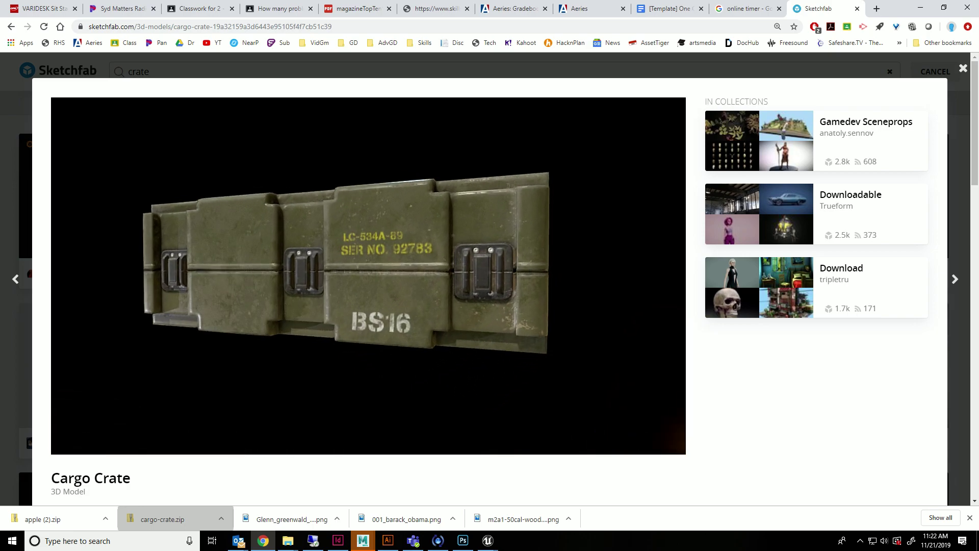
pyautogui.hotkey('alt', 'Tab')
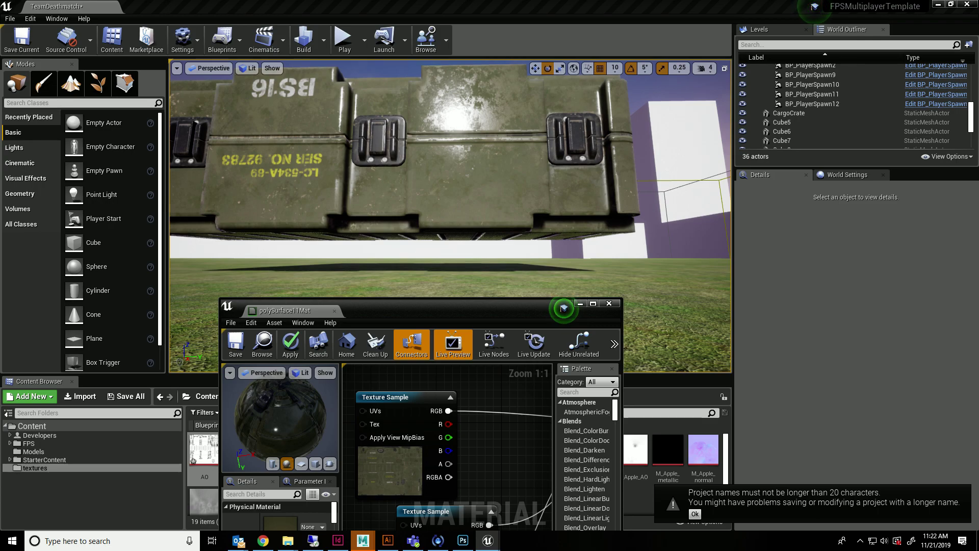
# Step: Maximize the material editor and move the roughness texture sample up beneath the normal map sample
pyautogui.press('super+Up')
pyautogui.moveTo(399, 346); pyautogui.dragTo(366, 330)
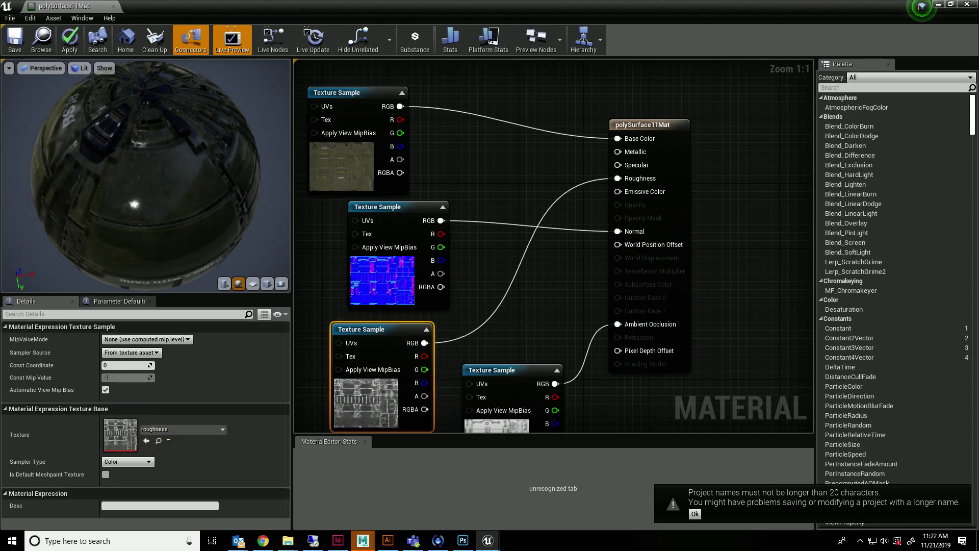
pyautogui.moveTo(342, 319); pyautogui.dragTo(384, 263, button='right')
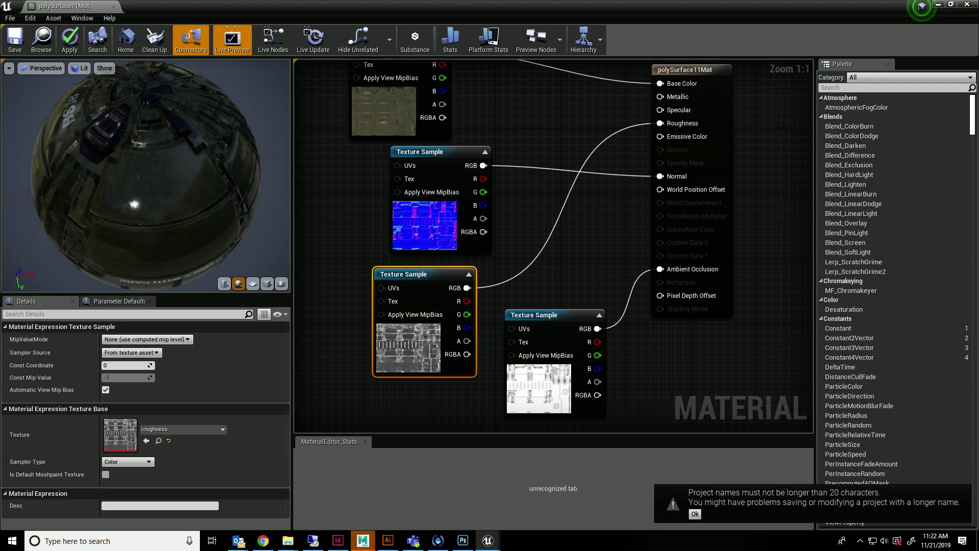
# Step: Set the roughness texture sample's Sampler Type to Linear Color
pyautogui.click(437, 209)
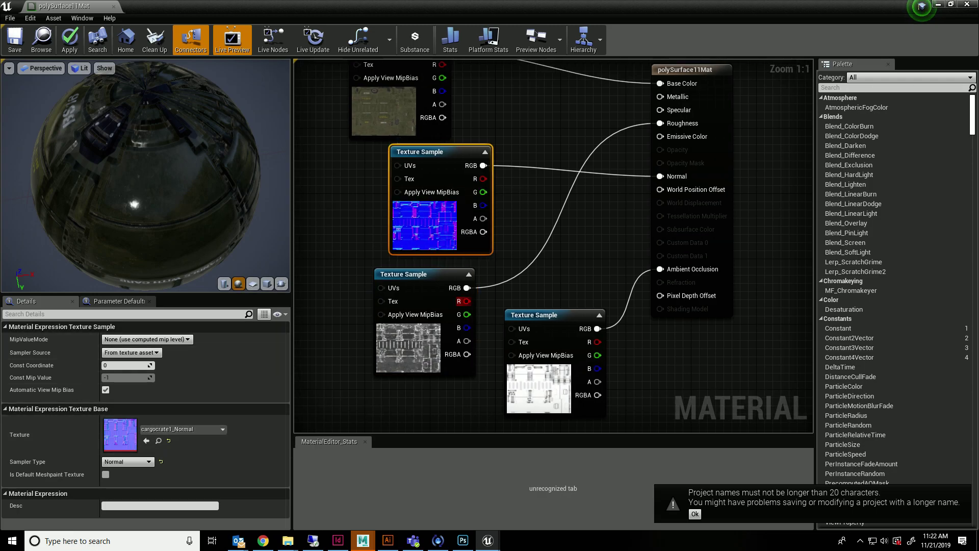
pyautogui.click(423, 296)
pyautogui.click(199, 429)
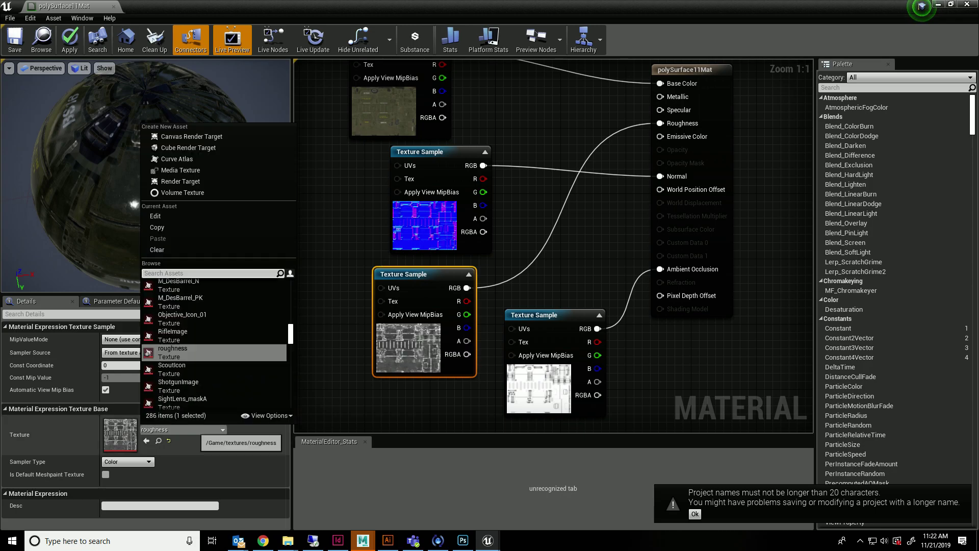
pyautogui.click(200, 431)
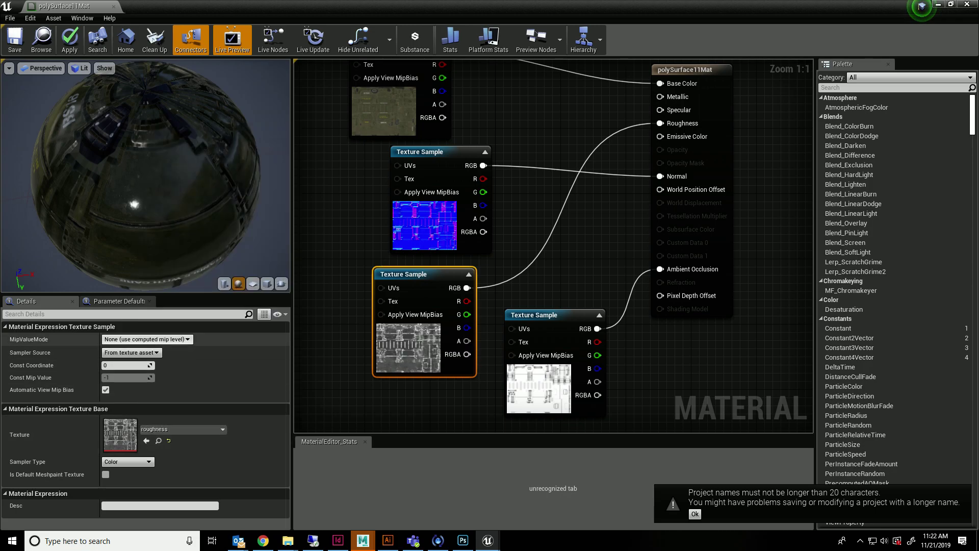
pyautogui.click(127, 462)
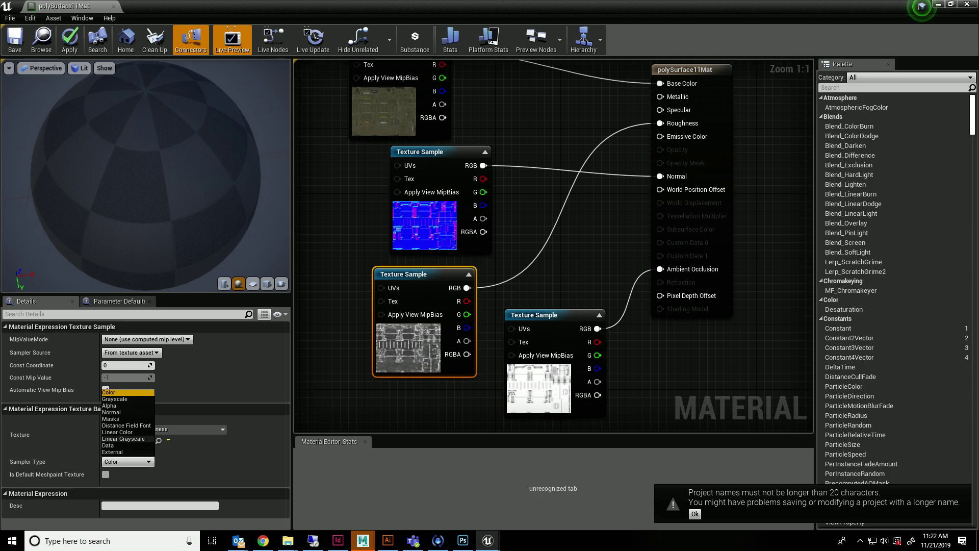
pyautogui.click(118, 432)
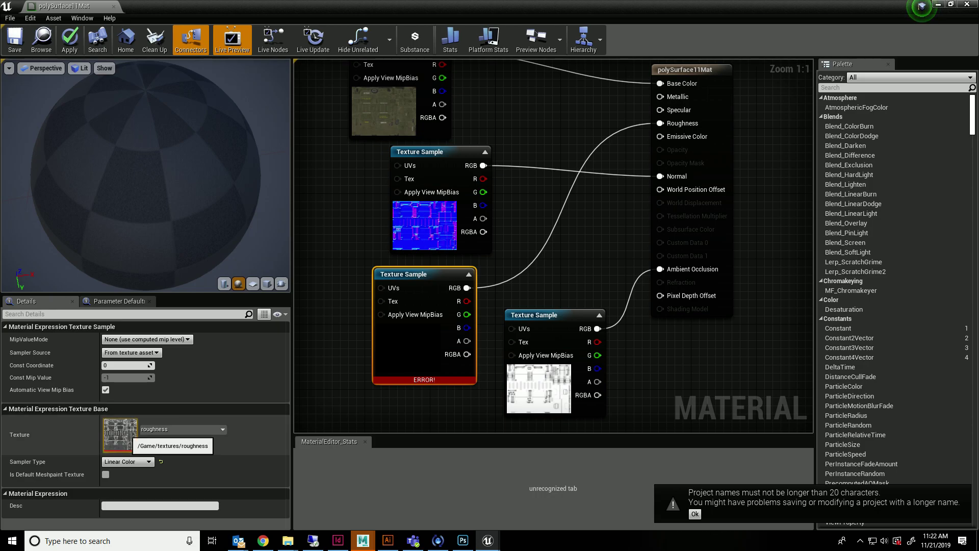
# Step: Turn off sRGB on the roughness texture, save the texture, and return to the crate's material
pyautogui.doubleClick(122, 433)
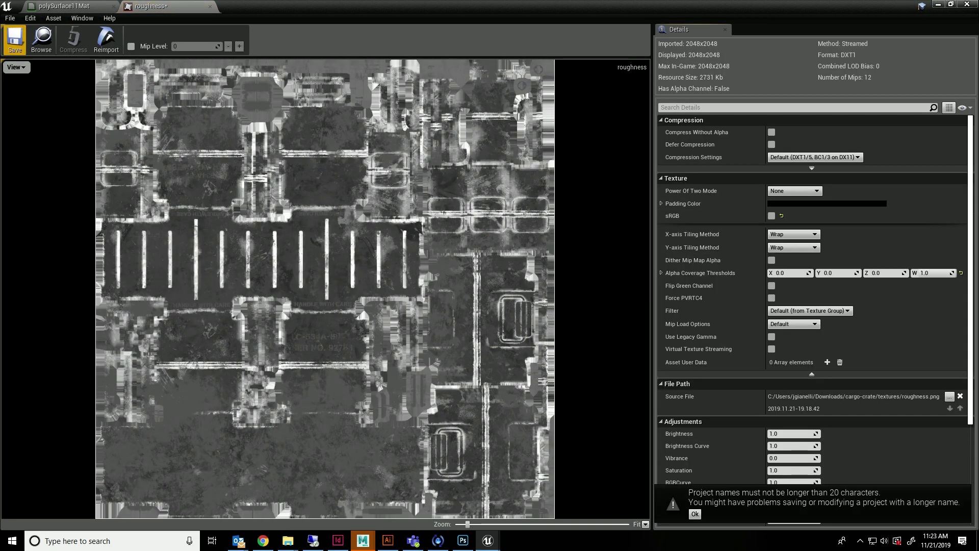
pyautogui.click(14, 40)
pyautogui.click(102, 6)
# Step: Uncover the level view, focus on the Cargo Crate, and try to save its material
pyautogui.moveTo(487, 8); pyautogui.dragTo(400, 387)
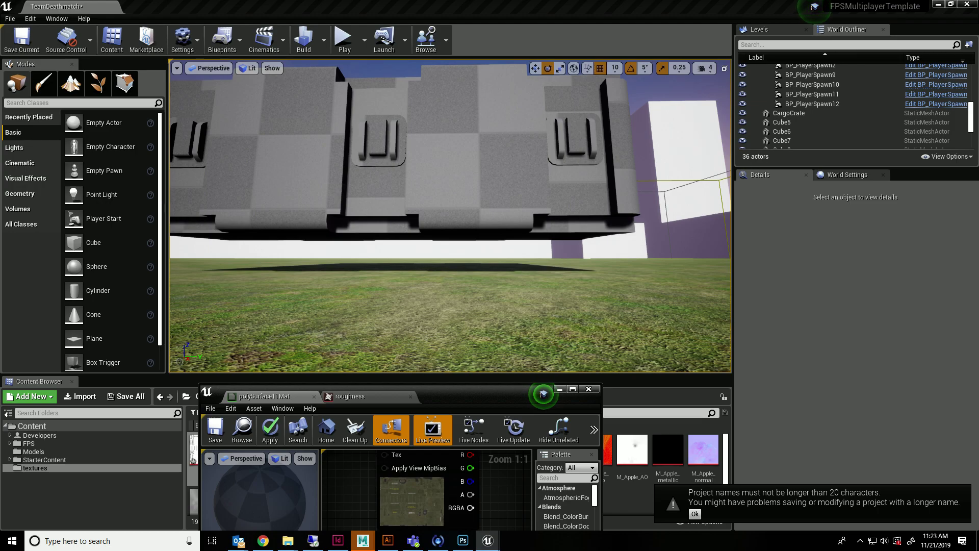
pyautogui.moveTo(450, 216); pyautogui.dragTo(435, 225, button='right')
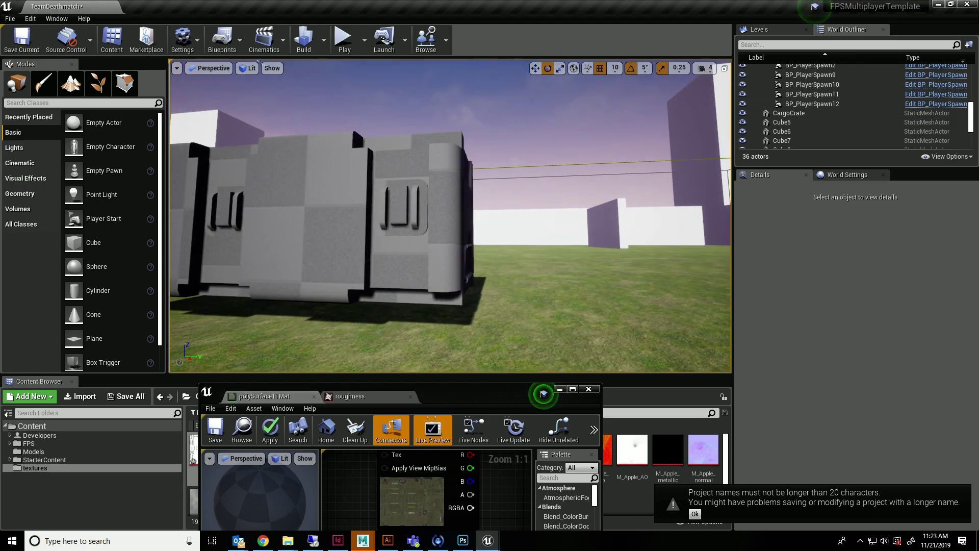
pyautogui.click(315, 153)
pyautogui.press('f')
pyautogui.keyDown('alt'); pyautogui.moveTo(315, 71); pyautogui.dragTo(298, 100); pyautogui.keyUp('alt')
pyautogui.click(215, 429)
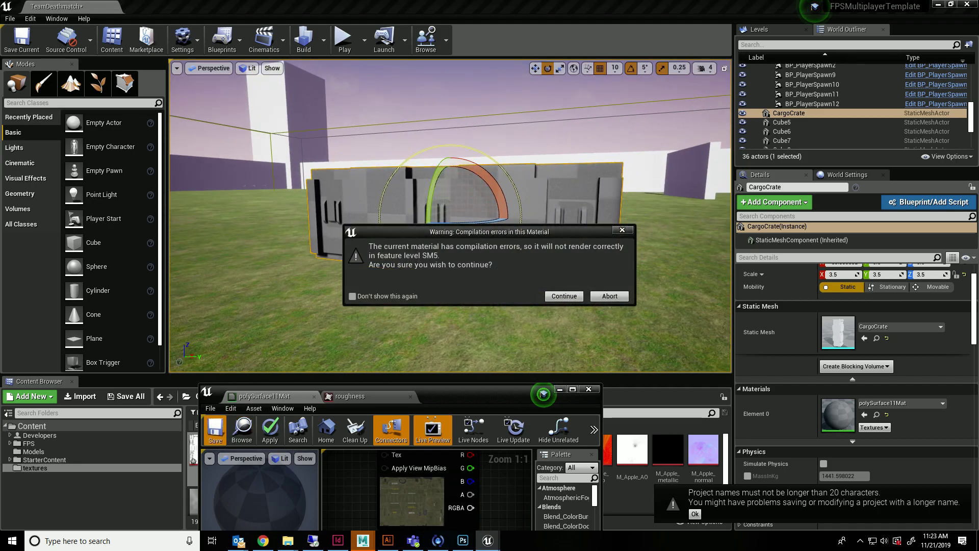
pyautogui.click(610, 295)
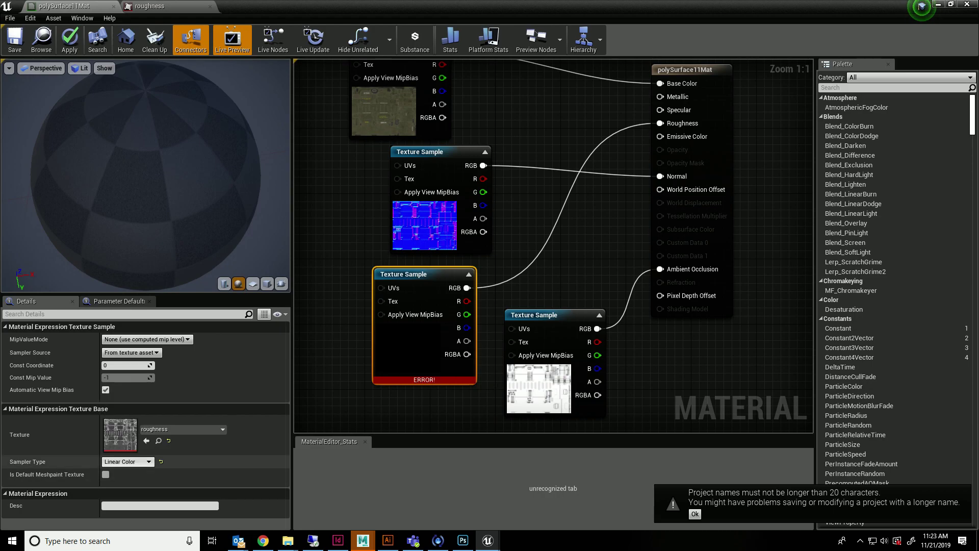
# Step: Save the roughness texture again, then save the polySurface11Mat material
pyautogui.doubleClick(122, 435)
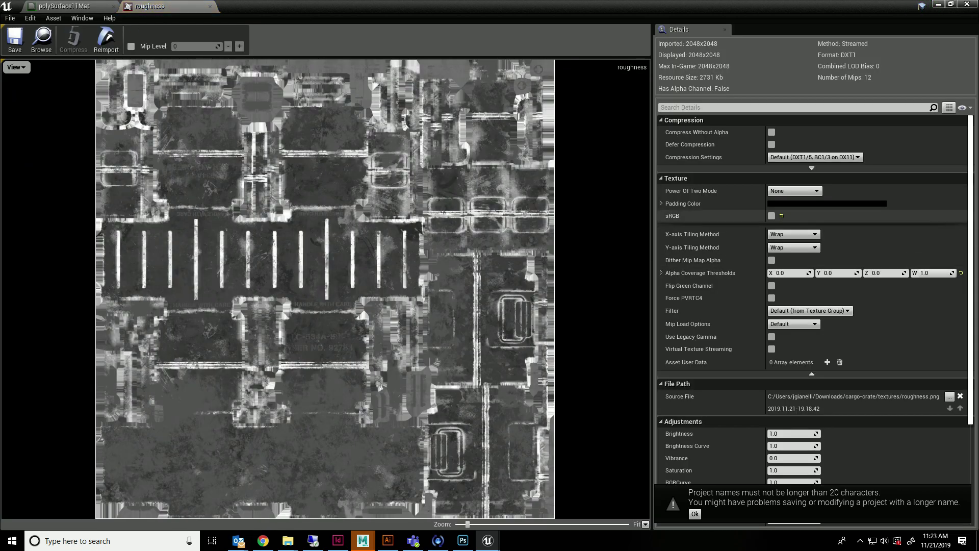
pyautogui.click(15, 40)
pyautogui.click(65, 6)
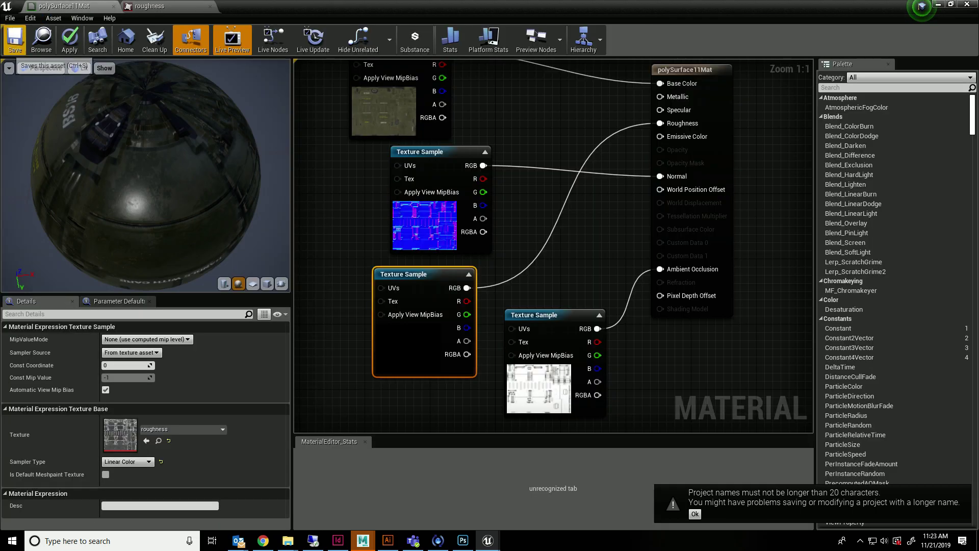
pyautogui.click(14, 40)
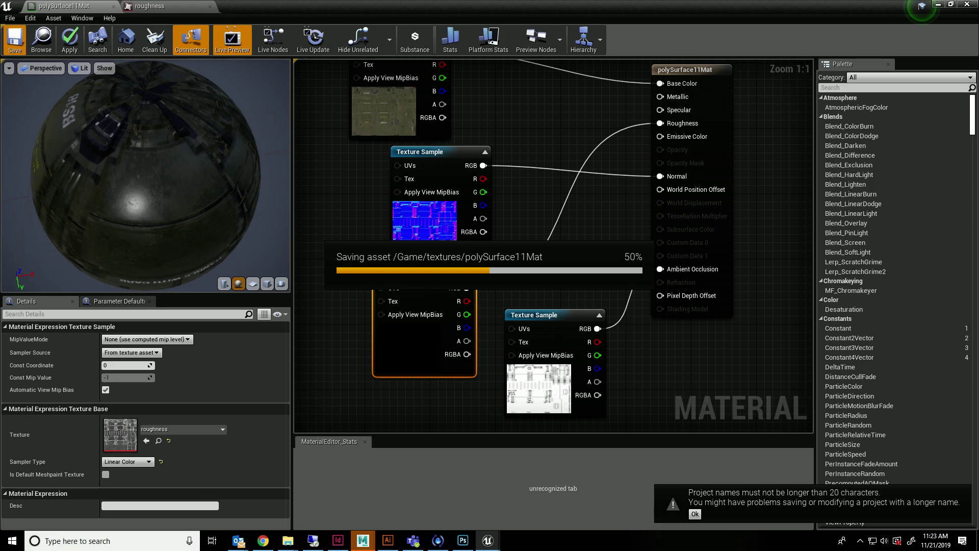
# Step: Uncover the level view and examine the textured Cargo Crate's surface up close
pyautogui.moveTo(387, 5); pyautogui.dragTo(362, 318)
pyautogui.moveTo(387, 255)
pyautogui.keyDown('alt'); pyautogui.mouseDown()
pyautogui.moveTo(460, 209)
pyautogui.moveTo(489, 220)
pyautogui.moveTo(450, 231)
pyautogui.moveTo(450, 223)
pyautogui.moveTo(449, 235)
pyautogui.moveTo(408, 227)
pyautogui.moveTo(415, 238)
pyautogui.moveTo(510, 219)
pyautogui.moveTo(530, 204)
pyautogui.moveTo(536, 178)
pyautogui.moveTo(515, 255)
pyautogui.mouseUp(); pyautogui.keyUp('alt')
pyautogui.scroll(5, 451, 234)
pyautogui.hotkey('ctrl', 'z')
pyautogui.moveTo(450, 216)
pyautogui.keyDown('alt'); pyautogui.mouseDown()
pyautogui.moveTo(452, 230)
pyautogui.moveTo(451, 216)
pyautogui.moveTo(437, 218)
pyautogui.mouseUp(); pyautogui.keyUp('alt')
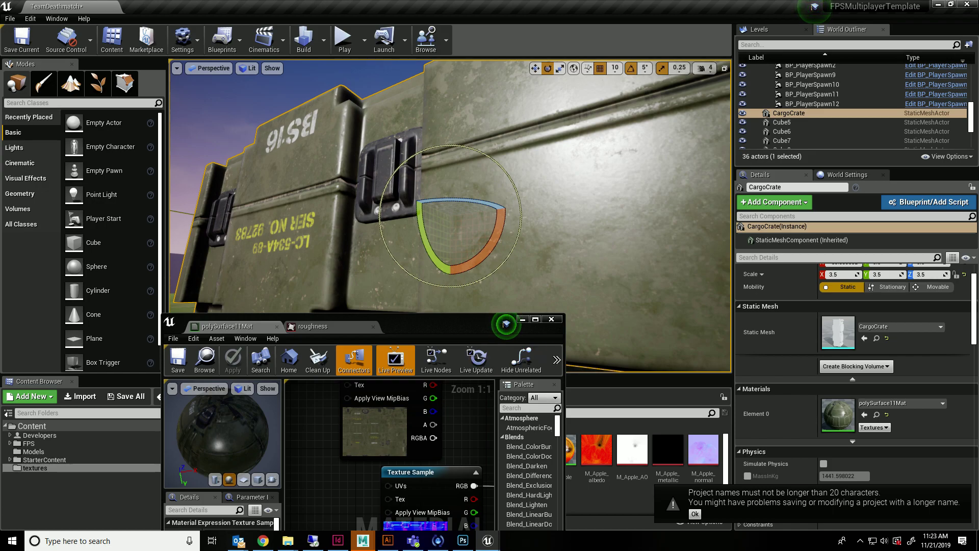
# Step: Switch to the empty Maya 2019 scene and dismiss the What's New Highlight Settings dialog
pyautogui.moveTo(263, 541)
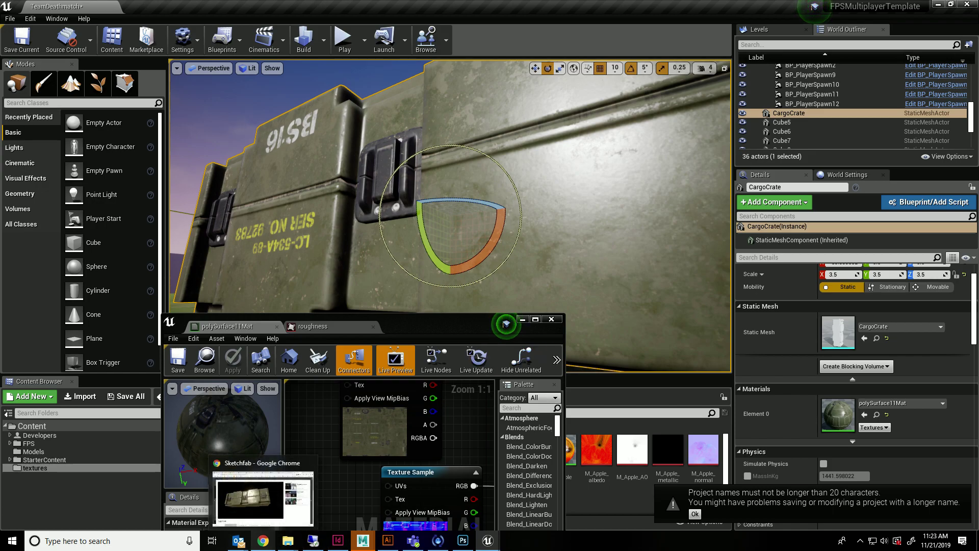
pyautogui.moveTo(363, 540)
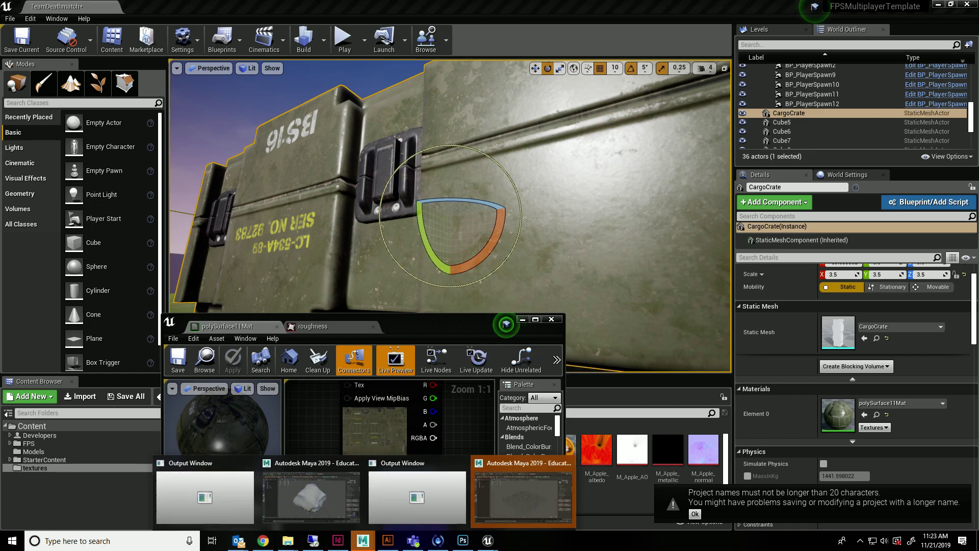
pyautogui.click(529, 492)
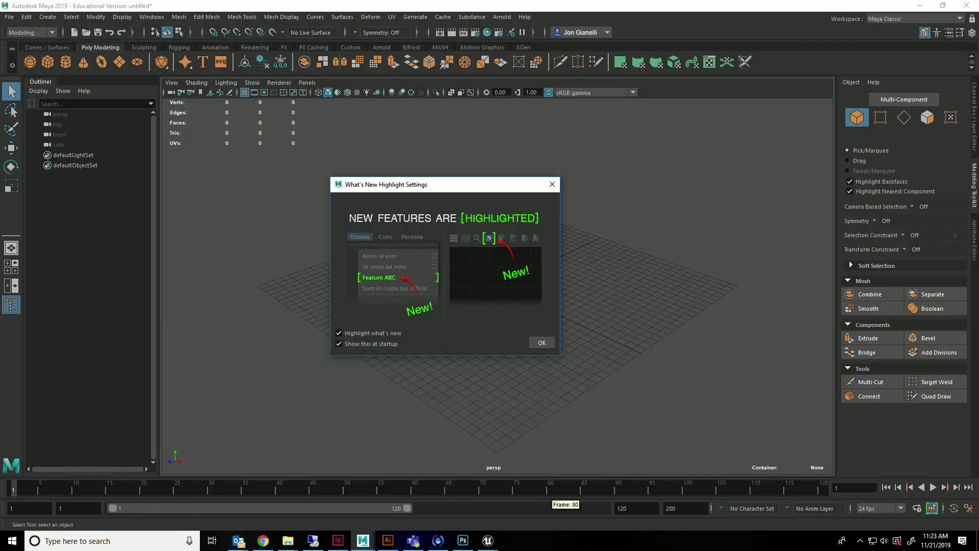
pyautogui.click(542, 342)
# Step: Import the model DAE file from the source folder of apple (2) in Downloads into the Maya scene, dismissing the import warnings
pyautogui.click(288, 541)
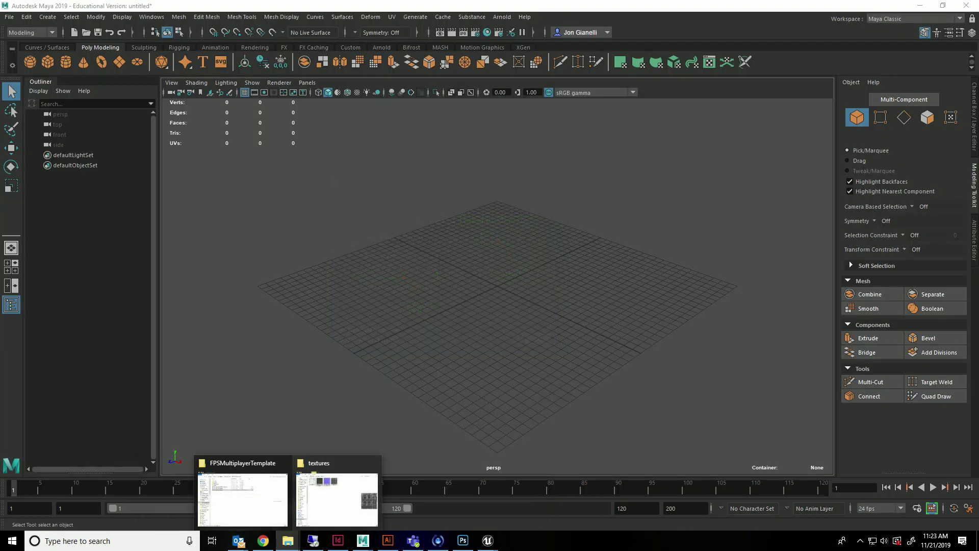
pyautogui.click(337, 498)
pyautogui.click(652, 97)
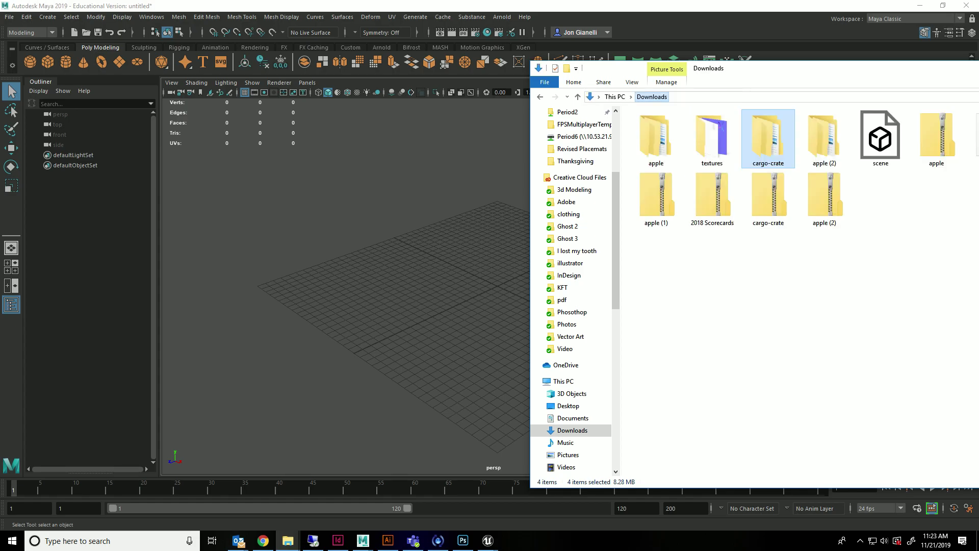
pyautogui.click(824, 138)
pyautogui.doubleClick(824, 137)
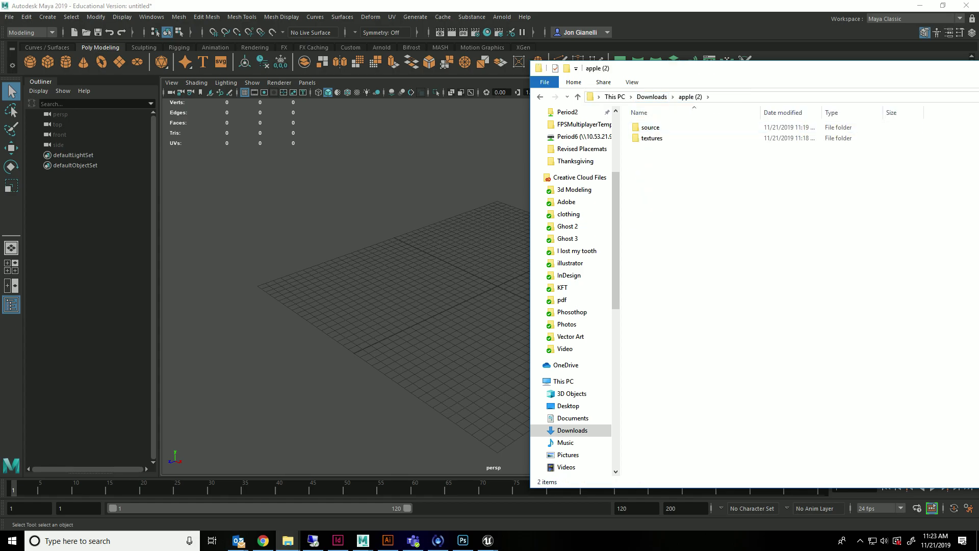
pyautogui.doubleClick(649, 127)
pyautogui.doubleClick(651, 127)
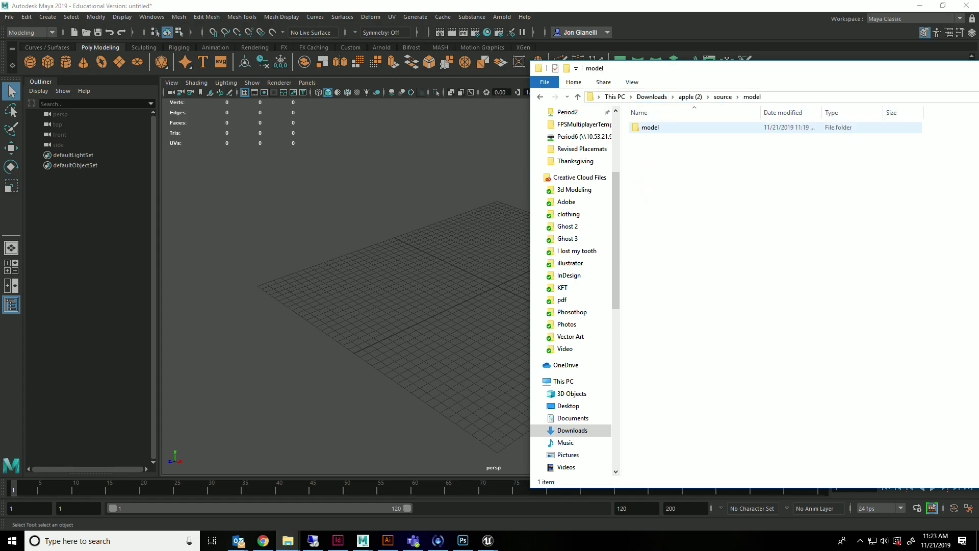
pyautogui.doubleClick(650, 127)
pyautogui.moveTo(650, 138); pyautogui.dragTo(475, 265)
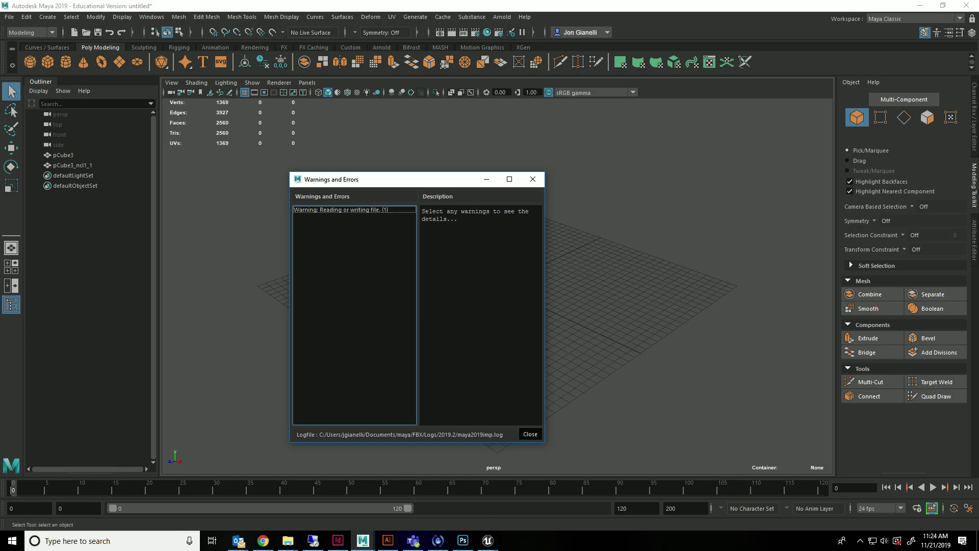
pyautogui.click(531, 435)
# Step: Select the apple's body without its stem and export the selection as the FBX file SM_Model in Documents
pyautogui.scroll(8, 498, 288)
pyautogui.click(497, 289)
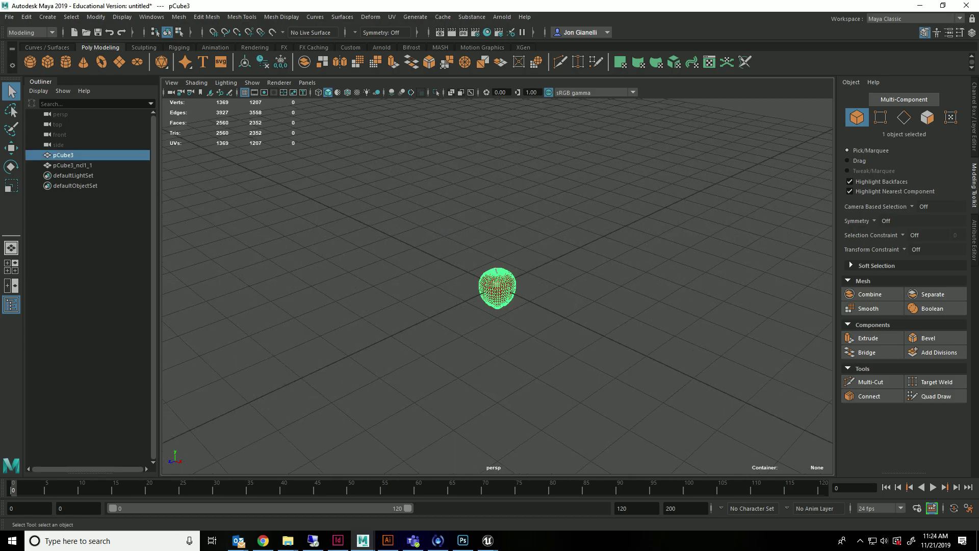
pyautogui.click(9, 17)
pyautogui.click(41, 149)
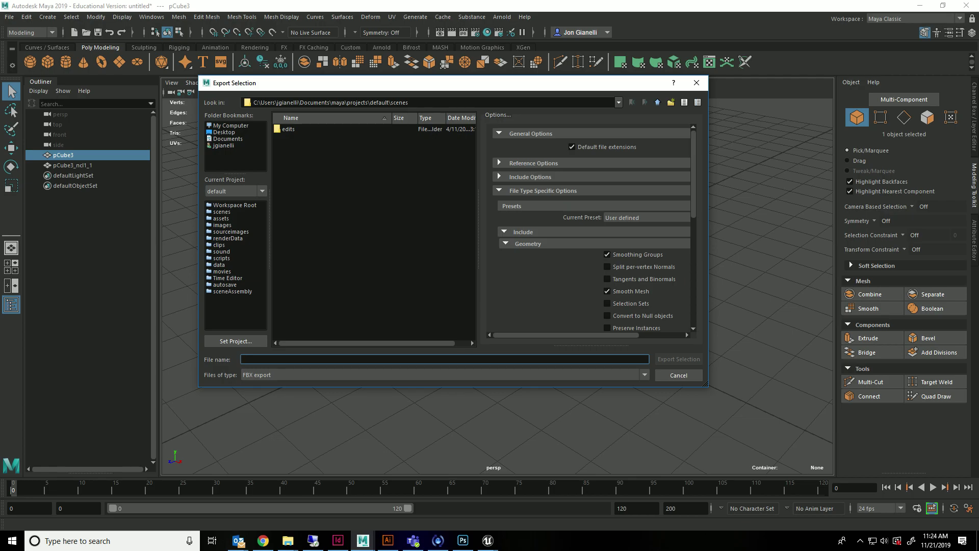
pyautogui.write('s')
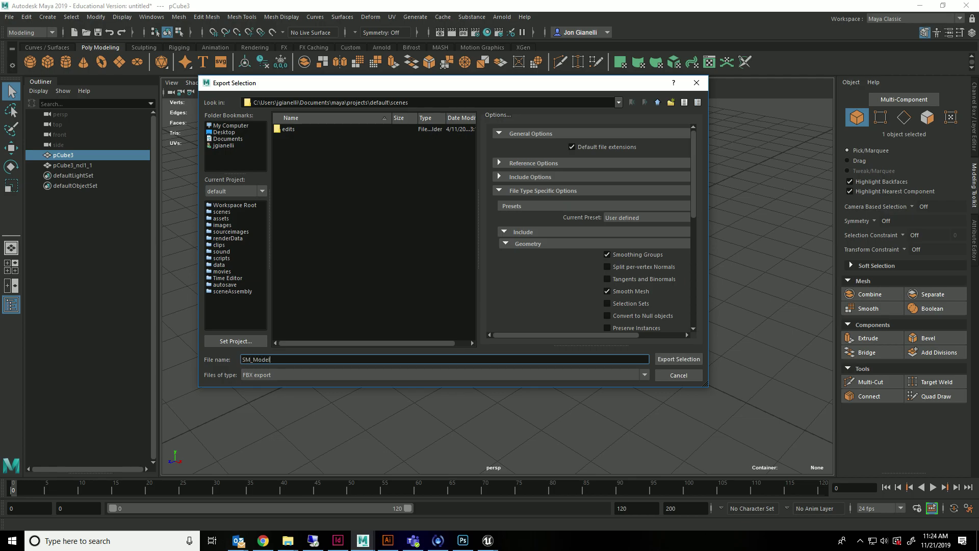
pyautogui.write('M_Model')
pyautogui.press('Return')
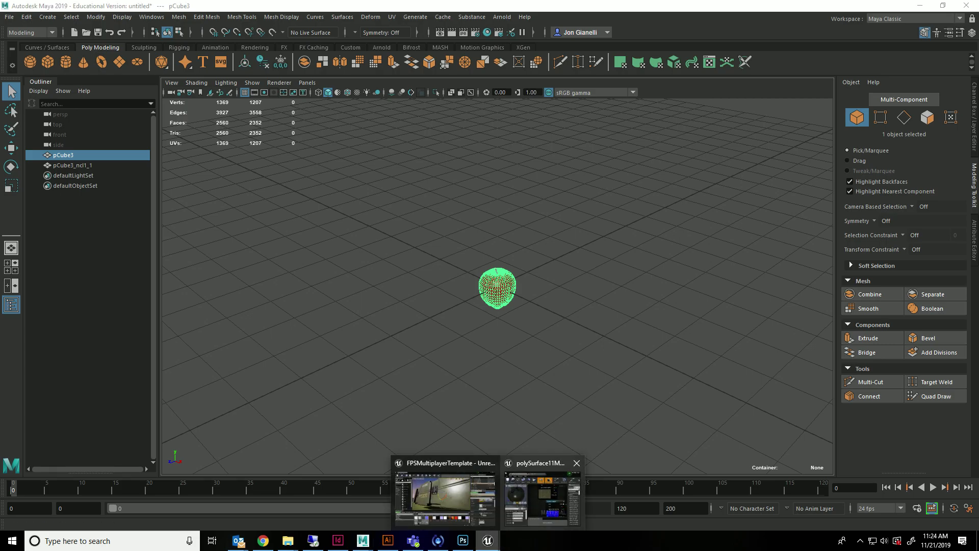
# Step: Switch to Unreal Editor and import SM_Model from Documents into the textures folder using Import All with the default FBX options
pyautogui.click(446, 493)
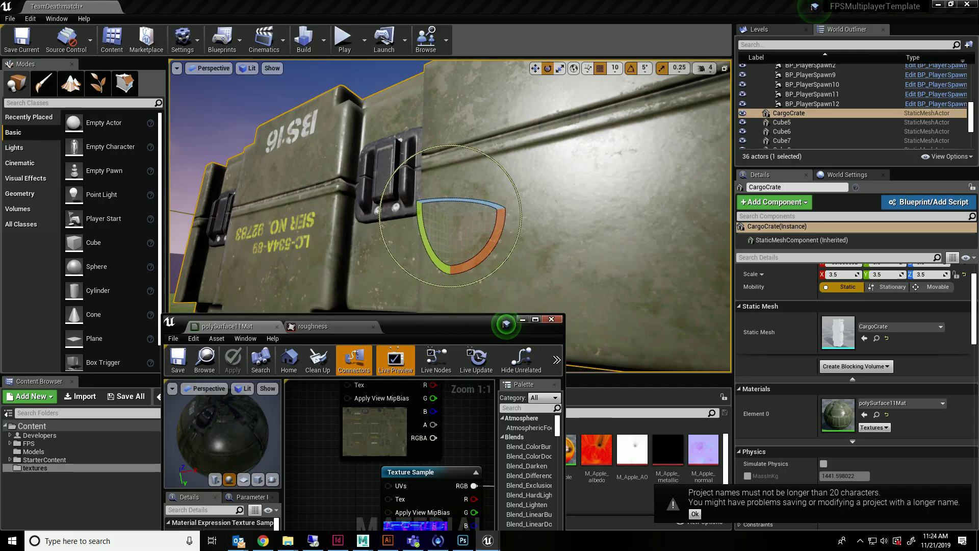
pyautogui.moveTo(288, 541)
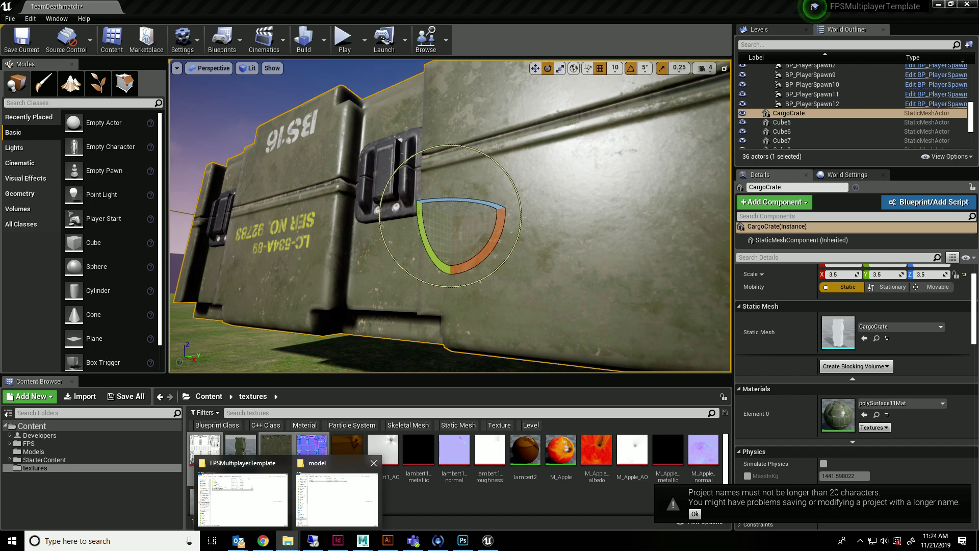
pyautogui.click(337, 497)
pyautogui.scroll(-3, 566, 255)
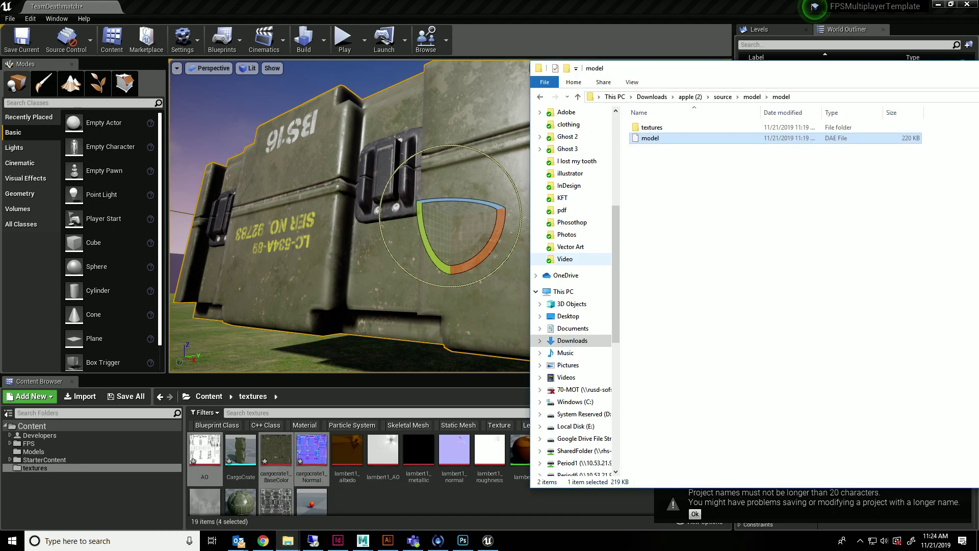
pyautogui.click(573, 328)
pyautogui.click(654, 135)
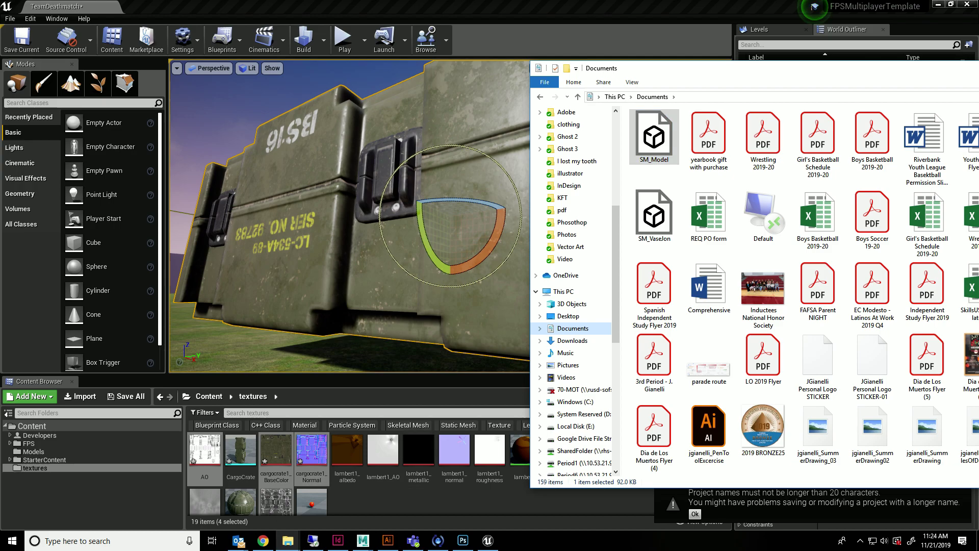
pyautogui.moveTo(654, 135); pyautogui.dragTo(357, 474)
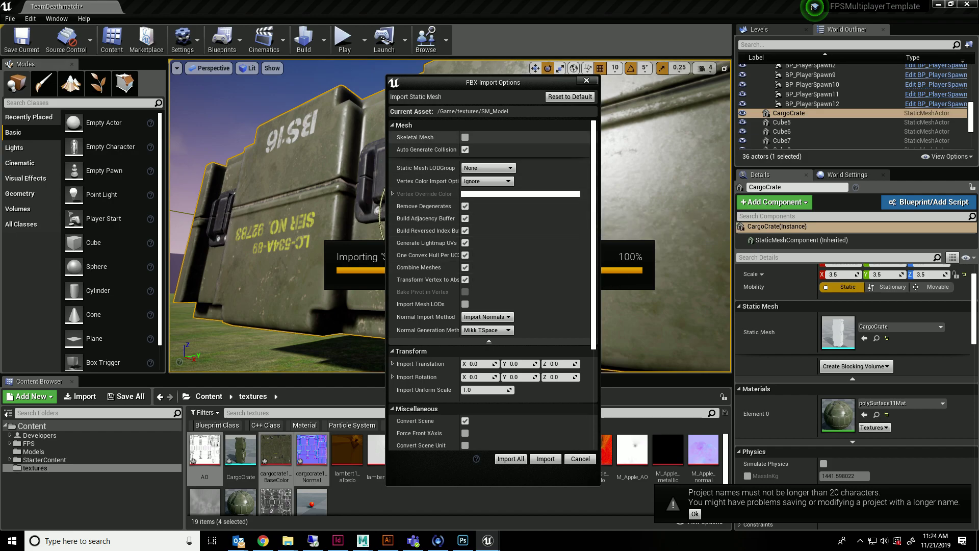
pyautogui.click(510, 459)
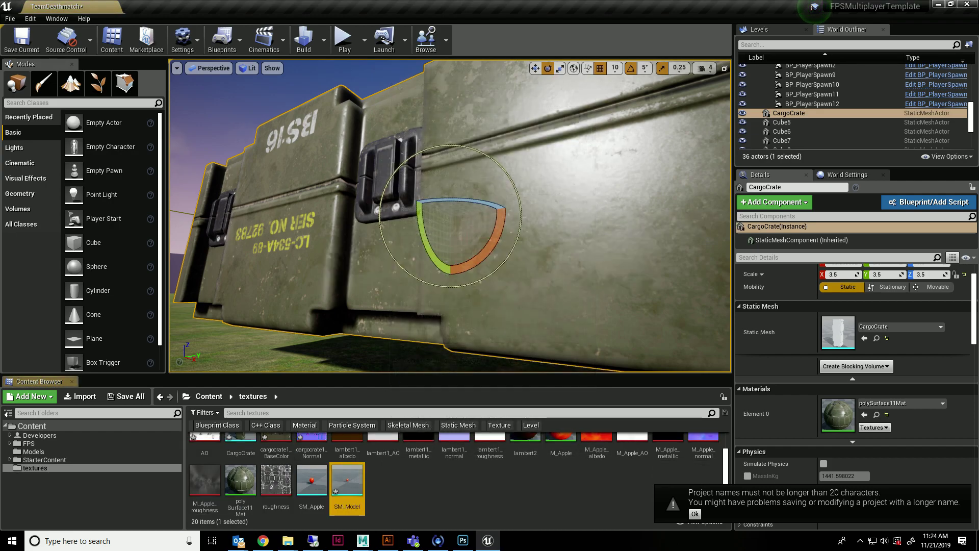
# Step: Place SM_Model in the level near the Cargo Crate and scale it up uniformly
pyautogui.moveTo(347, 479); pyautogui.dragTo(209, 360)
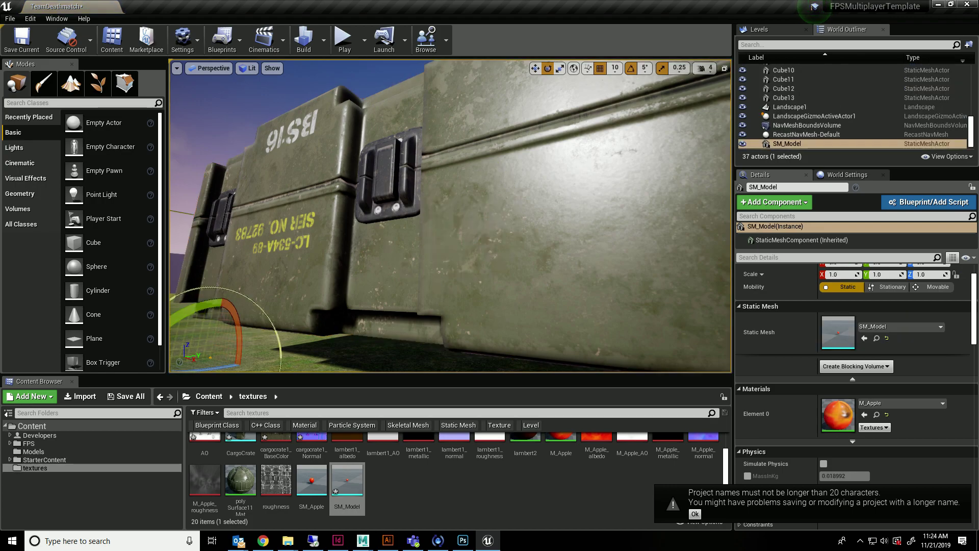
pyautogui.press('r')
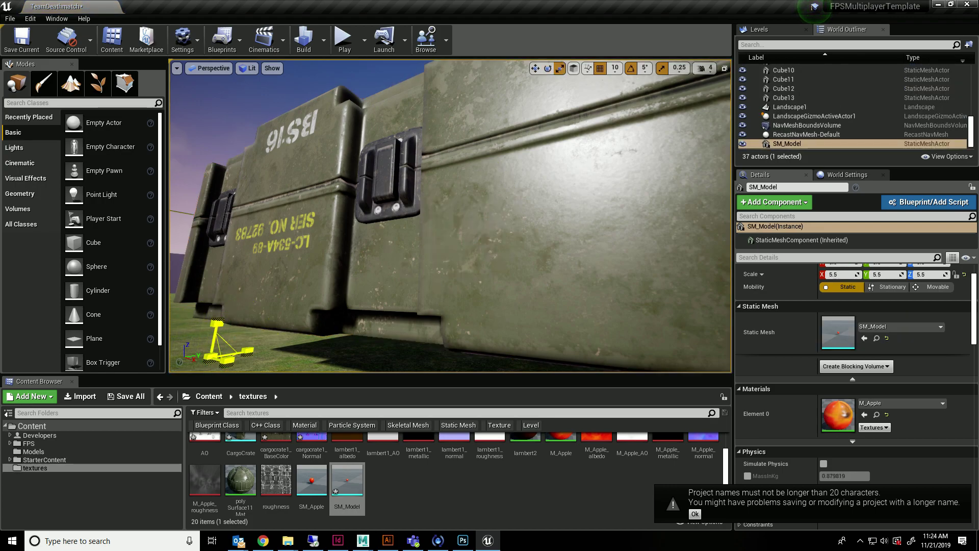
pyautogui.moveTo(218, 351); pyautogui.dragTo(223, 283)
# Step: Move the enlarged apple out beside the Cargo Crate, deselect it, and view both models together
pyautogui.press('w')
pyautogui.scroll(-5, 538, 173)
pyautogui.keyDown('alt'); pyautogui.moveTo(538, 173); pyautogui.dragTo(544, 242); pyautogui.keyUp('alt')
pyautogui.moveTo(375, 249); pyautogui.dragTo(315, 270)
pyautogui.click(352, 319)
pyautogui.scroll(5, 352, 319)
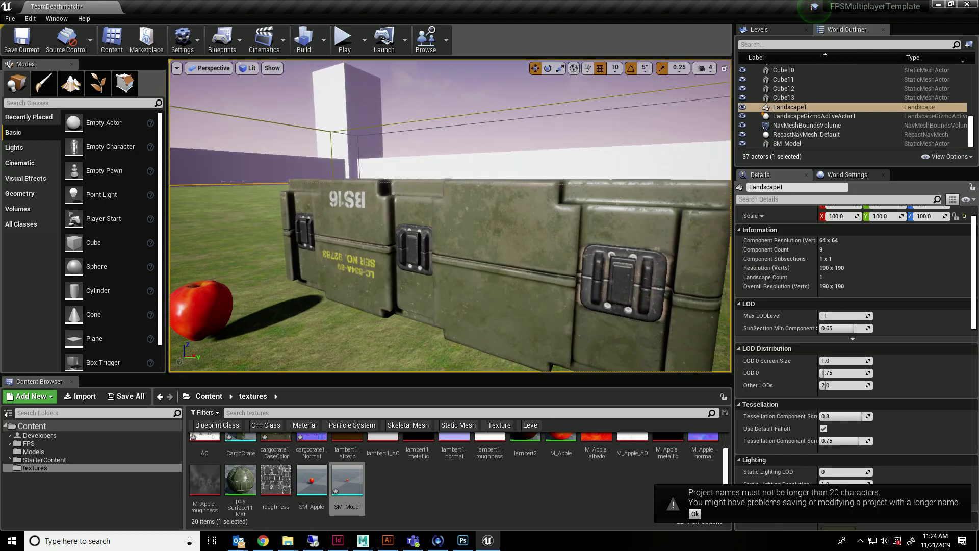
# Step: Switch back to Maya, select both the apple's body and stem, and combine them into one mesh
pyautogui.hotkey('alt', 'Tab')
pyautogui.click(363, 541)
pyautogui.click(529, 496)
pyautogui.scroll(6, 497, 287)
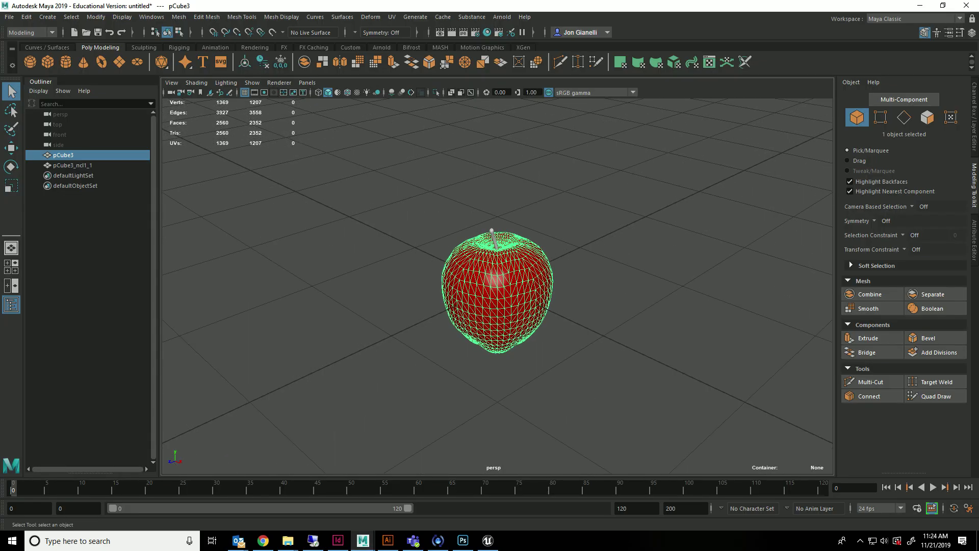
pyautogui.moveTo(640, 195); pyautogui.dragTo(449, 317)
pyautogui.keyDown('shift'); pyautogui.rightClick(516, 287); pyautogui.keyUp('shift')
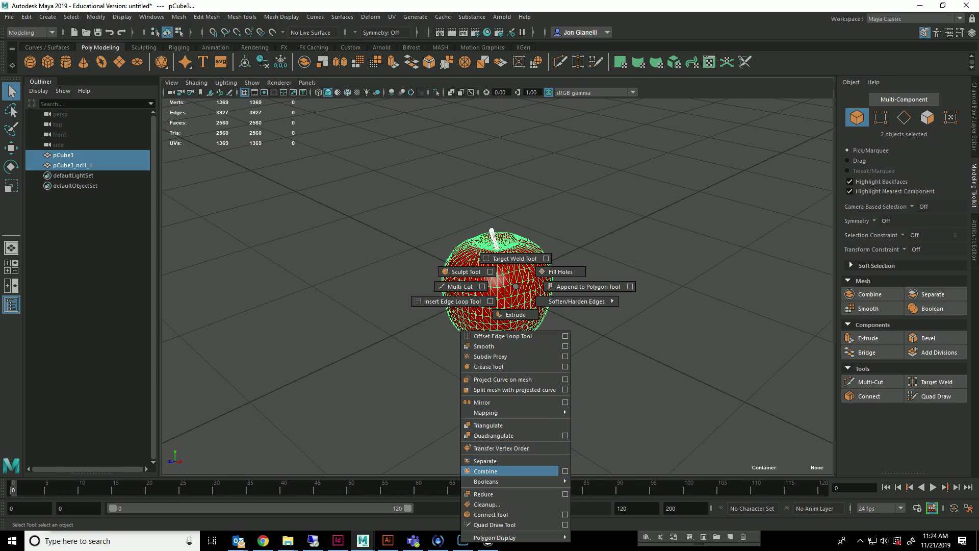
pyautogui.click(486, 471)
# Step: Export the combined apple mesh as FBX to the Documents folder, overwriting the existing SM_Model.fbx
pyautogui.click(10, 17)
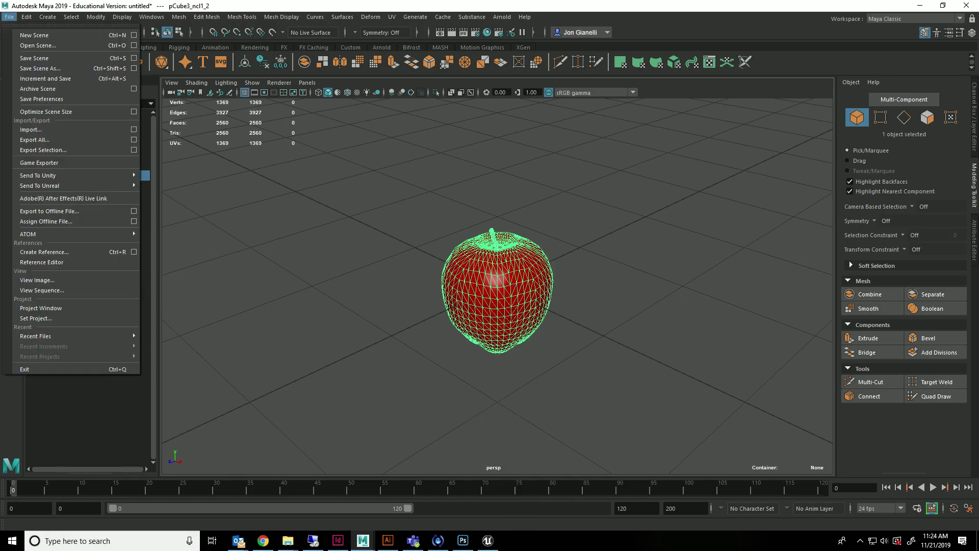
pyautogui.click(36, 139)
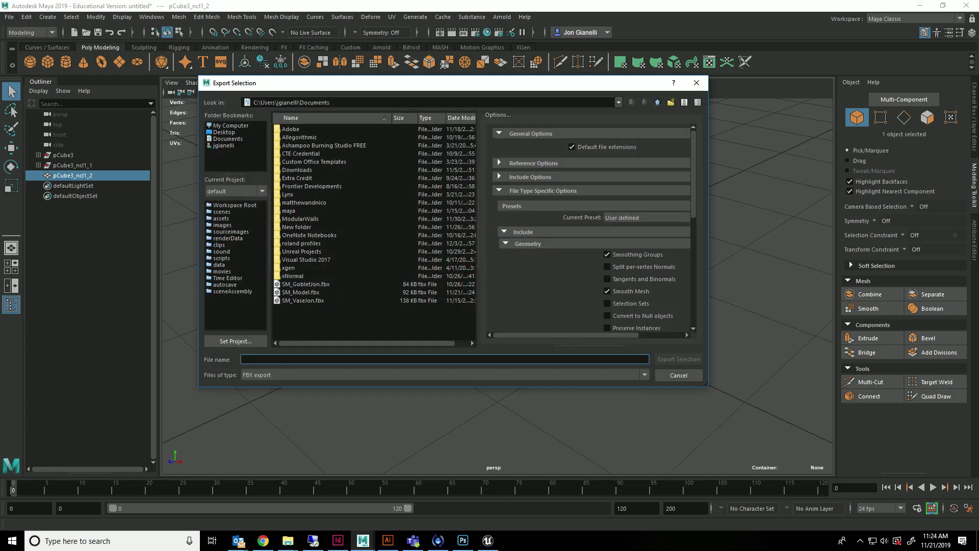
pyautogui.click(224, 132)
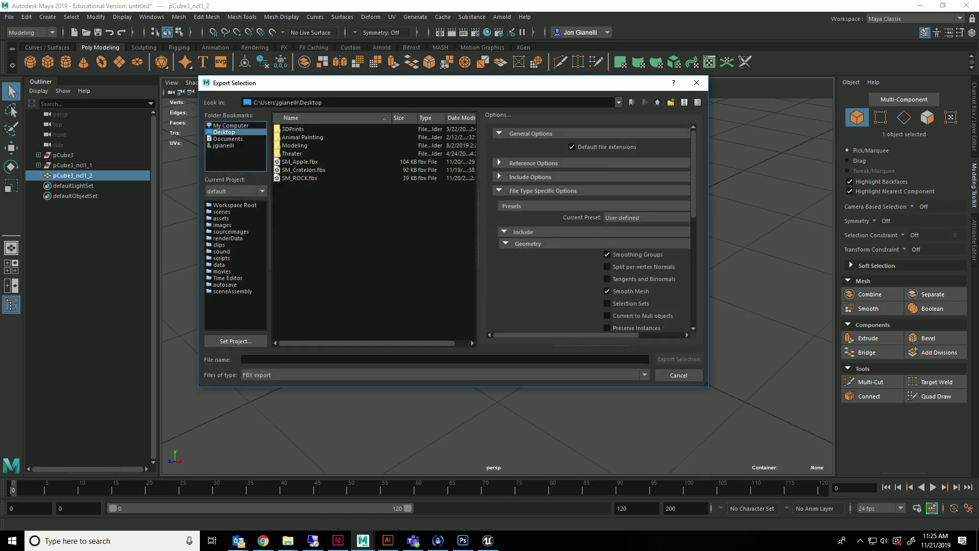
pyautogui.click(228, 139)
pyautogui.doubleClick(303, 293)
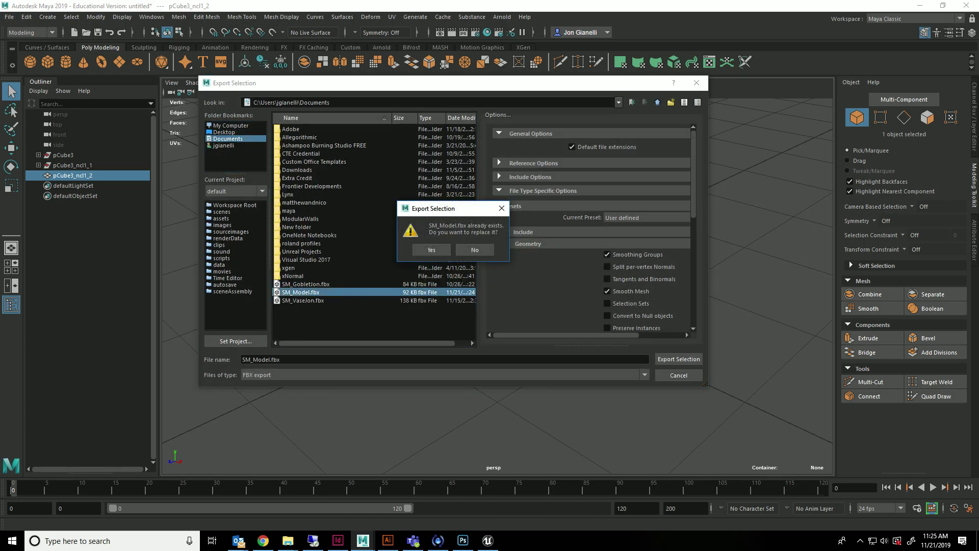
pyautogui.click(432, 250)
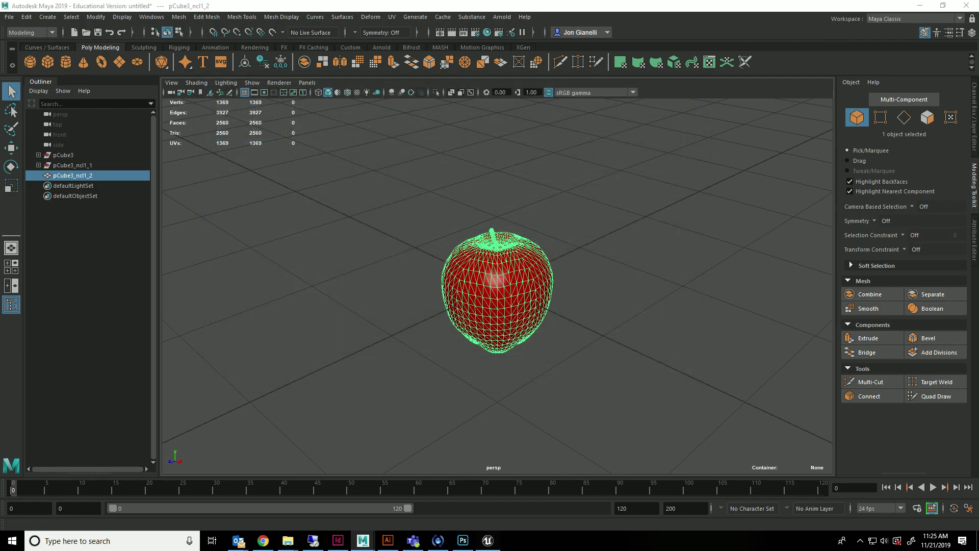
# Step: Switch to Unreal Editor and reimport the apple's SM_Model mesh, resetting its materials to match the FBX, and close the mesh editor
pyautogui.hotkey('alt', 'Tab')
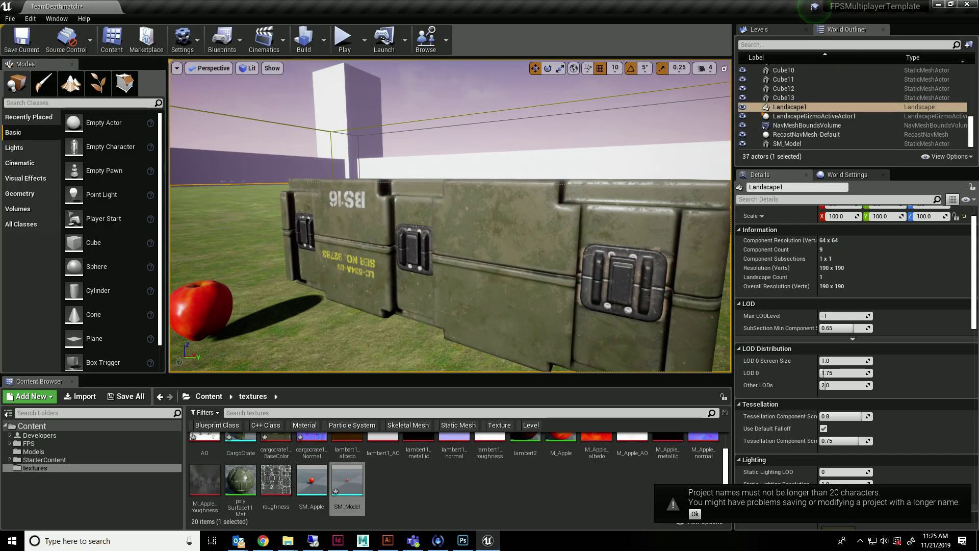
pyautogui.click(201, 306)
pyautogui.doubleClick(838, 333)
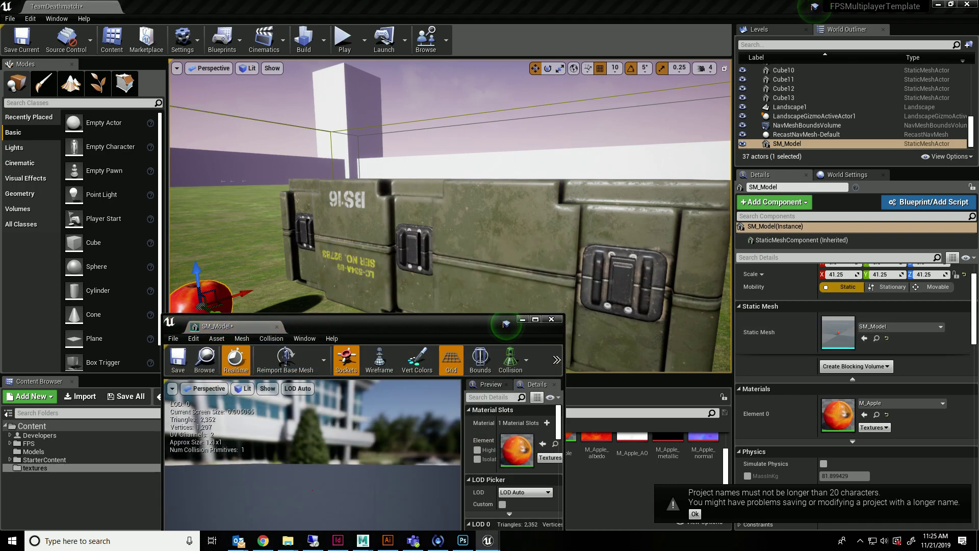
pyautogui.click(285, 358)
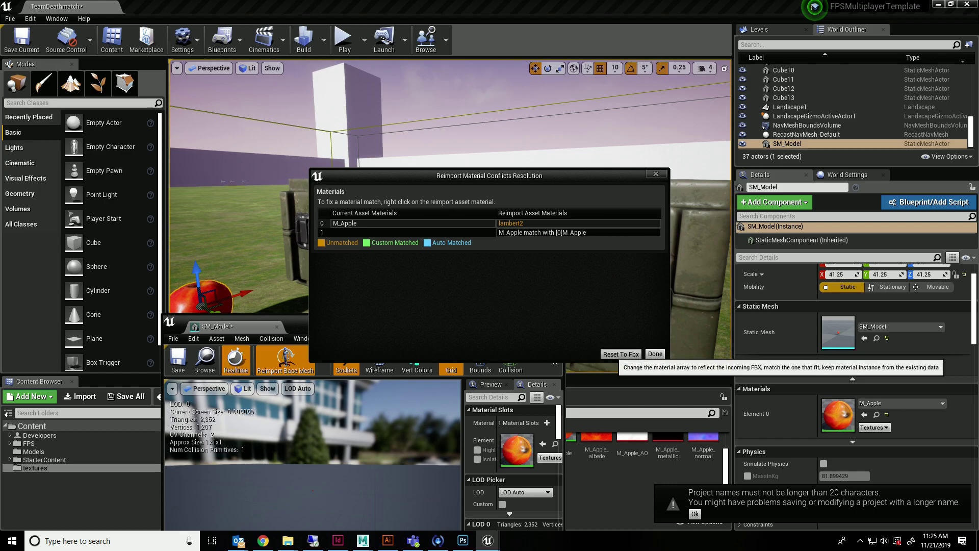
pyautogui.click(621, 354)
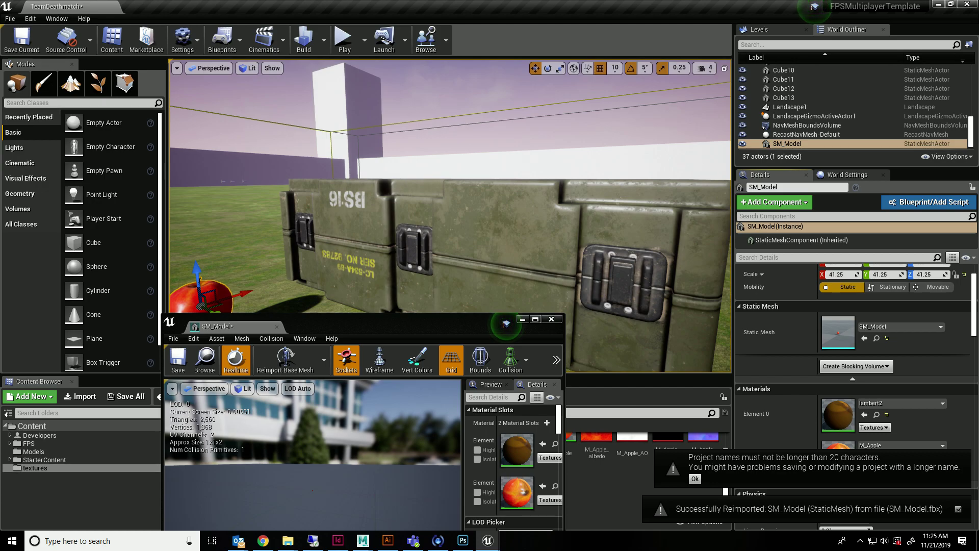
pyautogui.click(551, 319)
# Step: Examine the reimported apple up close in the level and from a distance beside the Cargo Crate
pyautogui.press('f')
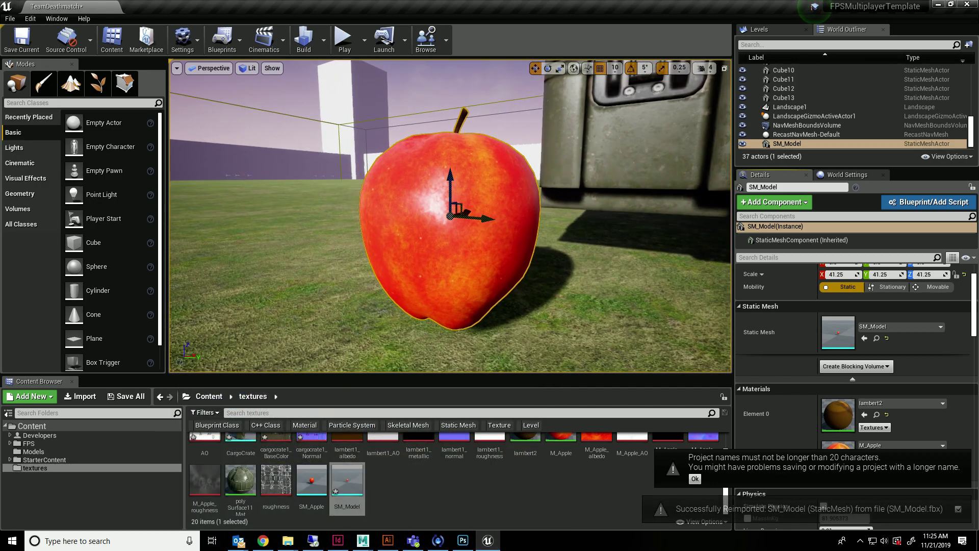
pyautogui.scroll(5, 450, 216)
pyautogui.press('f')
pyautogui.keyDown('alt'); pyautogui.moveTo(451, 216); pyautogui.dragTo(714, 135); pyautogui.keyUp('alt')
pyautogui.scroll(-6, 450, 216)
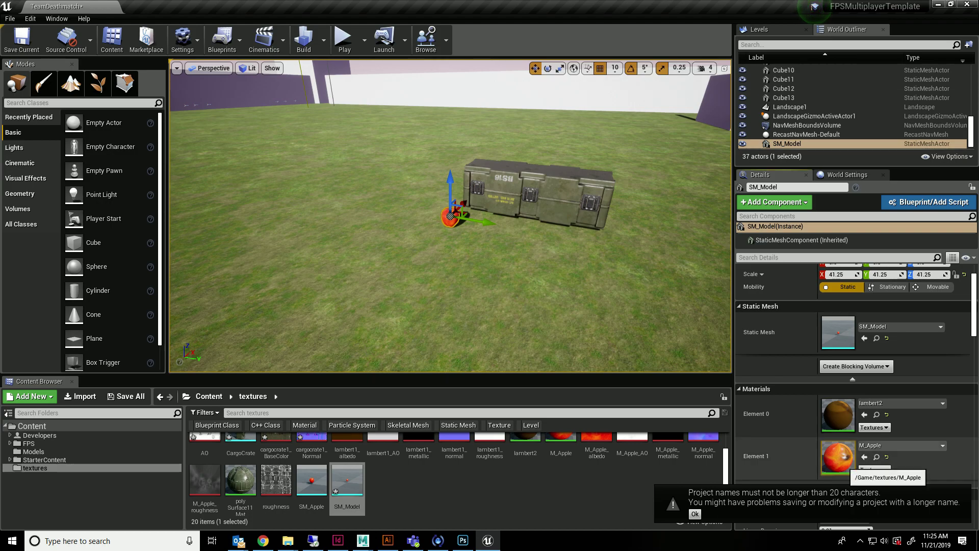
# Step: Open the apple's M_Apple material in a maximized editor and inspect the M_Apple_roughness texture used by its roughness sample
pyautogui.doubleClick(838, 457)
pyautogui.click(535, 320)
pyautogui.moveTo(367, 200); pyautogui.dragTo(744, 158, button='right')
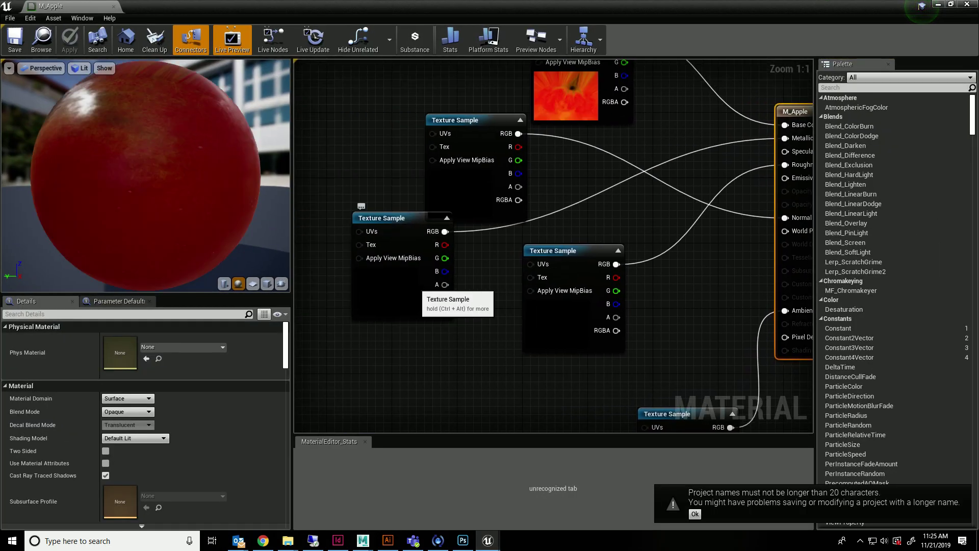
pyautogui.click(556, 327)
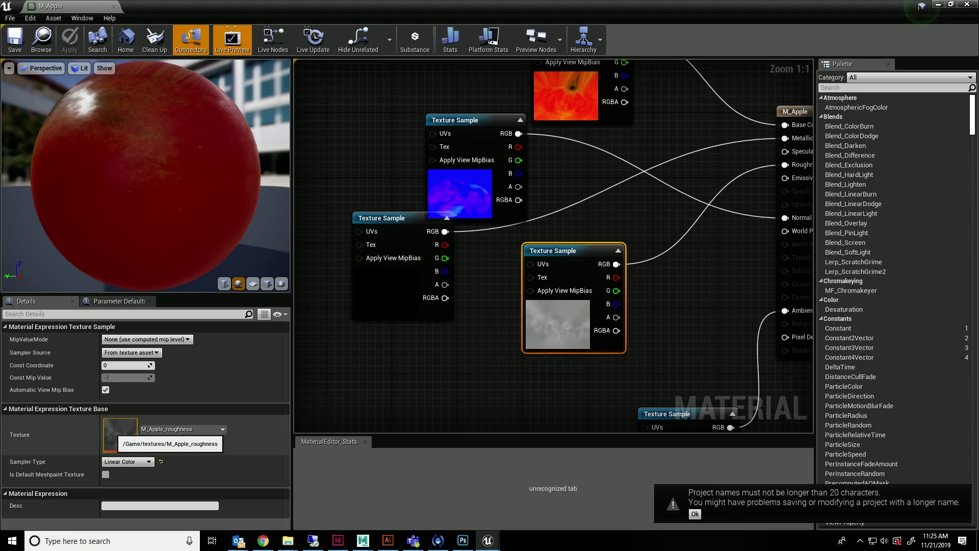
pyautogui.doubleClick(120, 434)
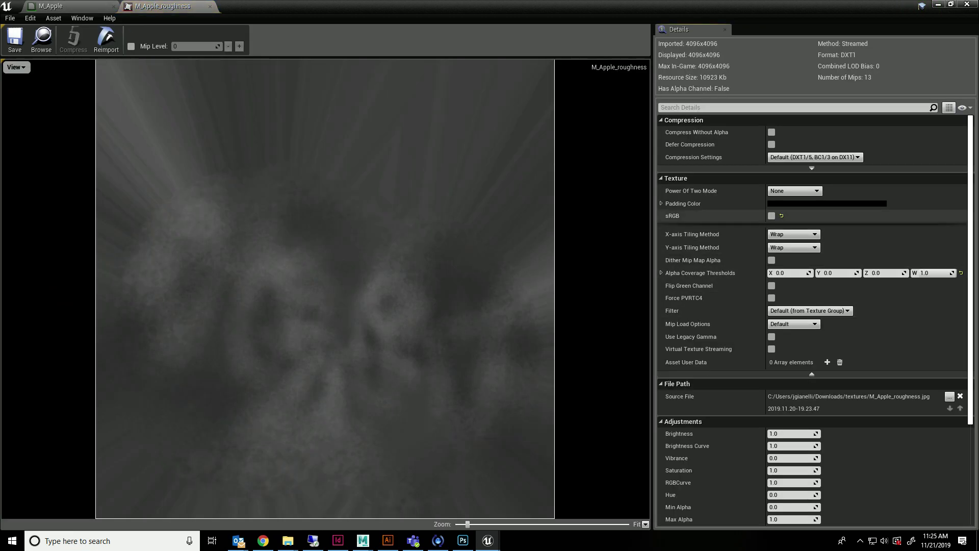